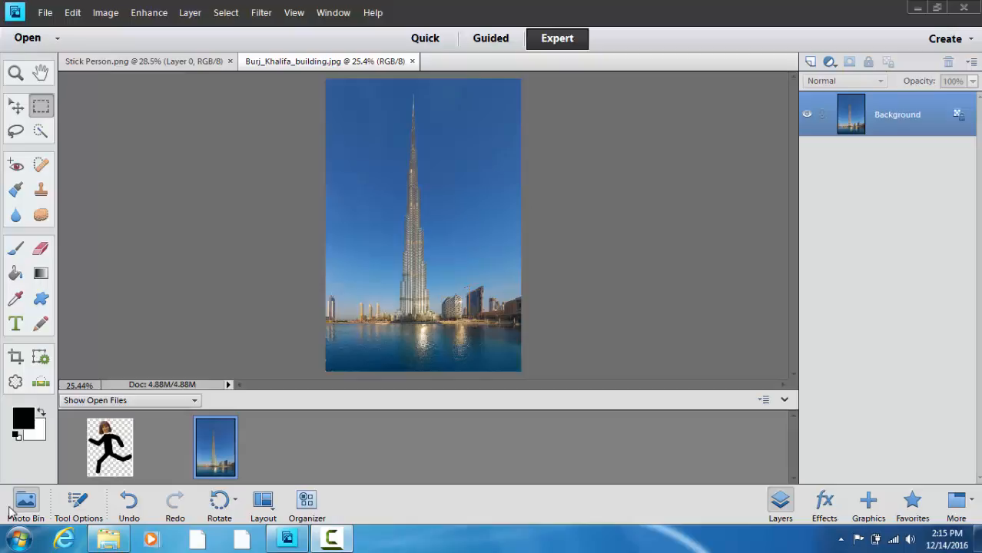
Look over the source pictures in the 00 Camtasia folder.
click(109, 541)
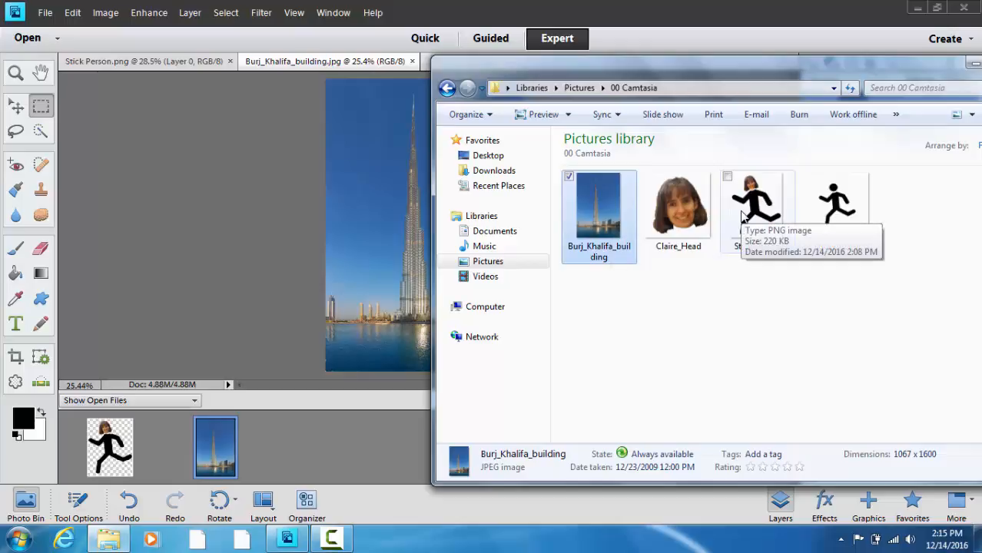
drag(970, 65, 879, 81)
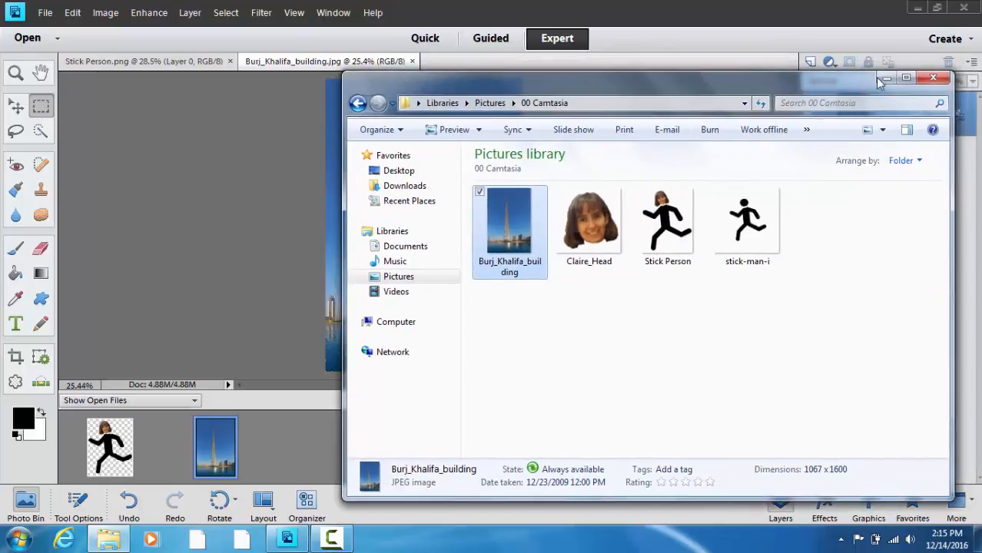
click(884, 78)
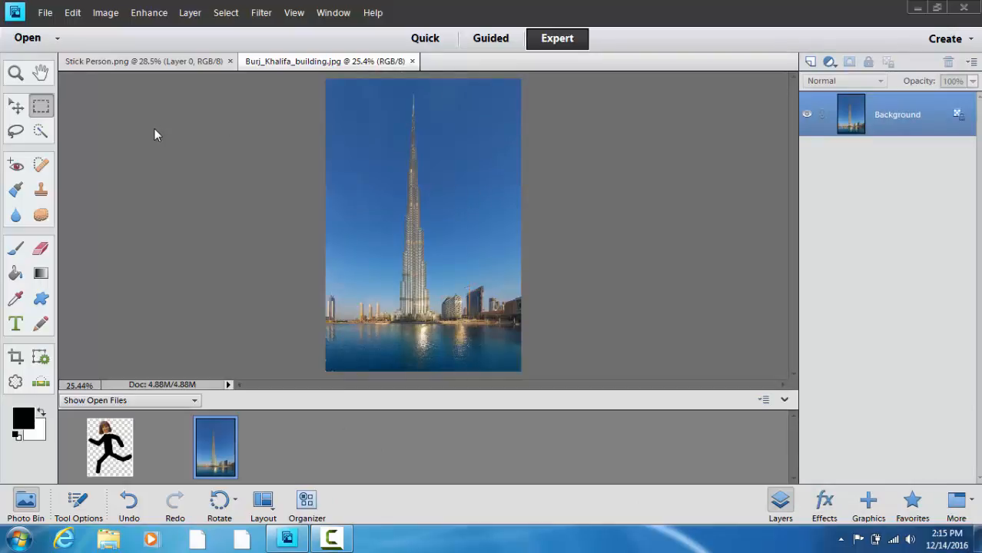
Create a blank file named "Me at the Burj K" with the U.S. Paper preset in Letter size.
click(44, 14)
mouse_move(96, 31)
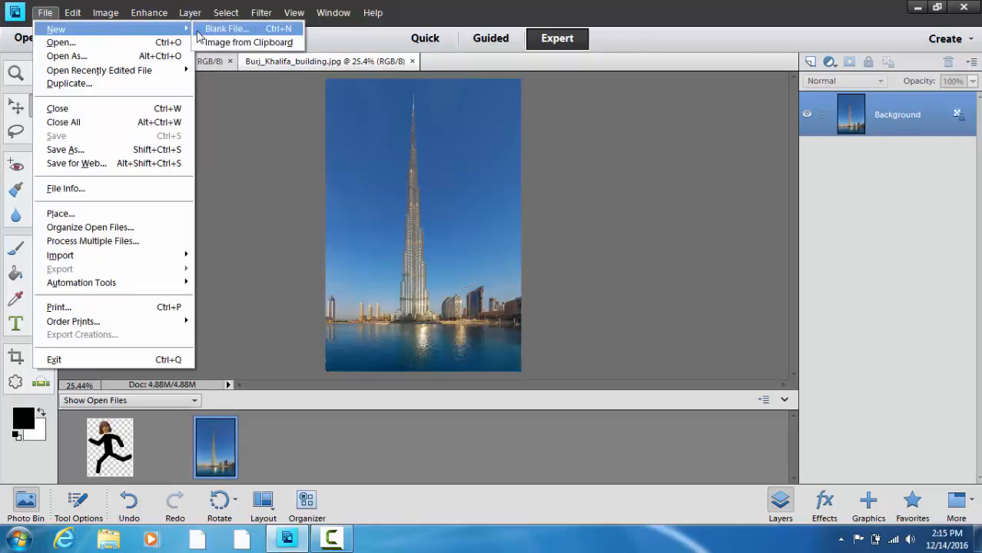
click(222, 29)
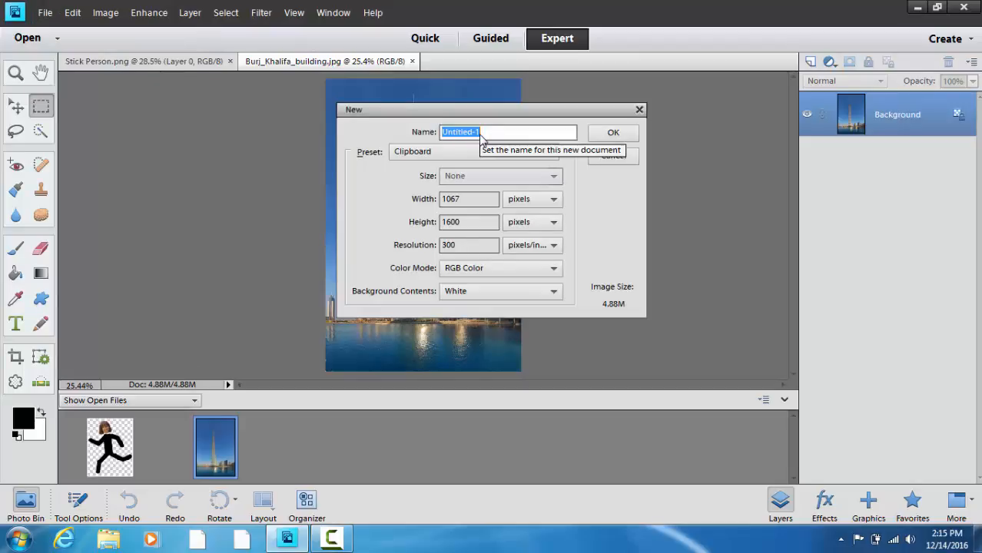
text(Me at the)
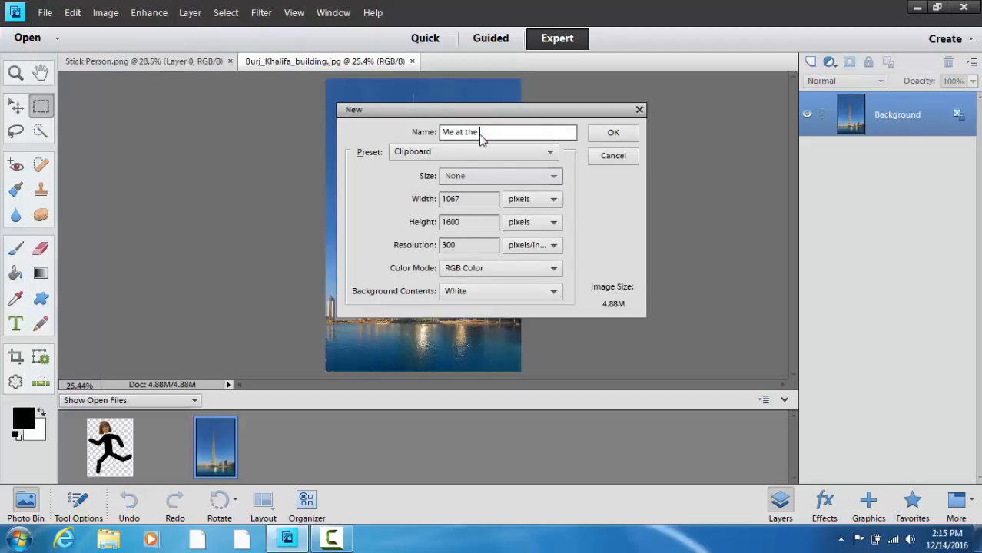
text( Burj K)
click(497, 152)
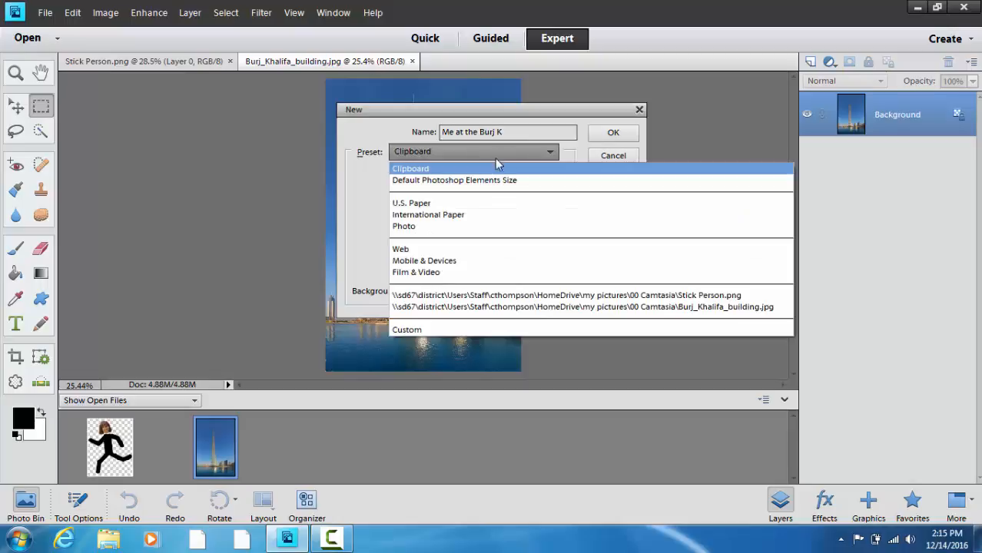
click(462, 203)
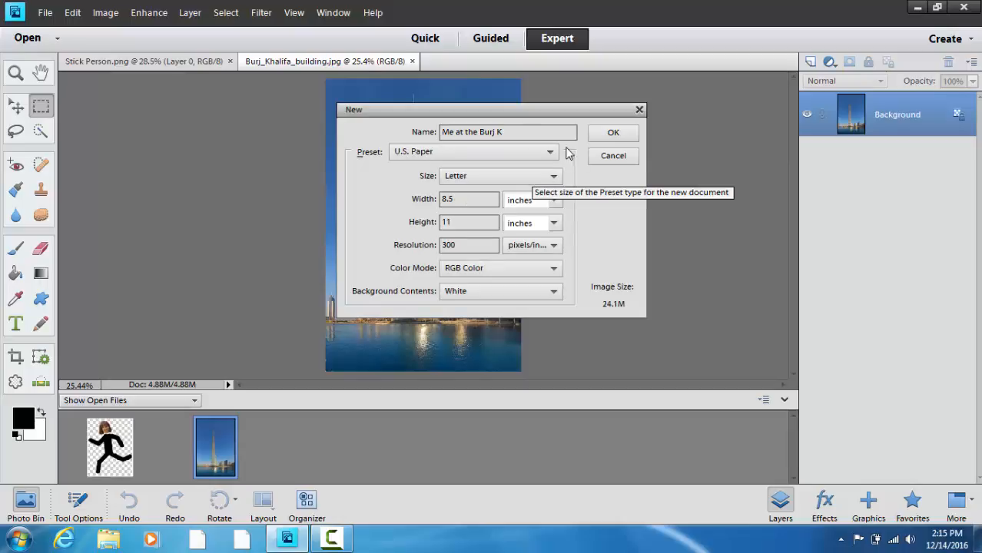
click(614, 133)
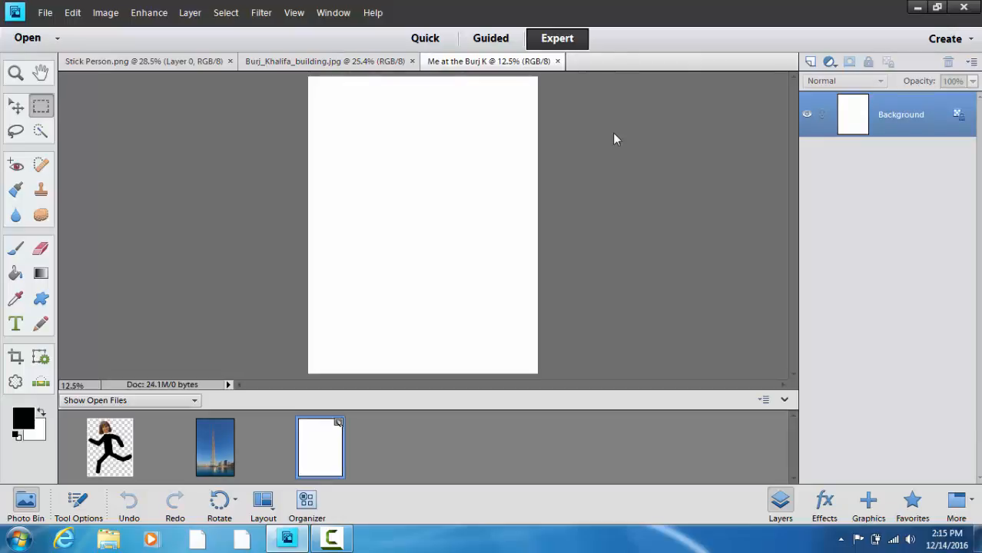
Copy the entire Burj_Khalifa_building.jpg image and paste it into the Me at the Burj K document.
click(214, 454)
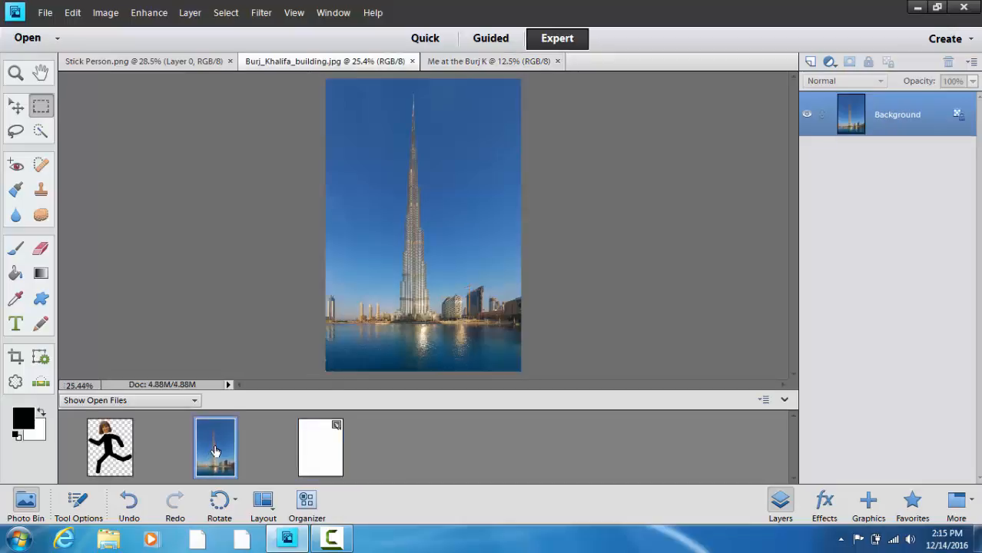
click(231, 13)
click(230, 29)
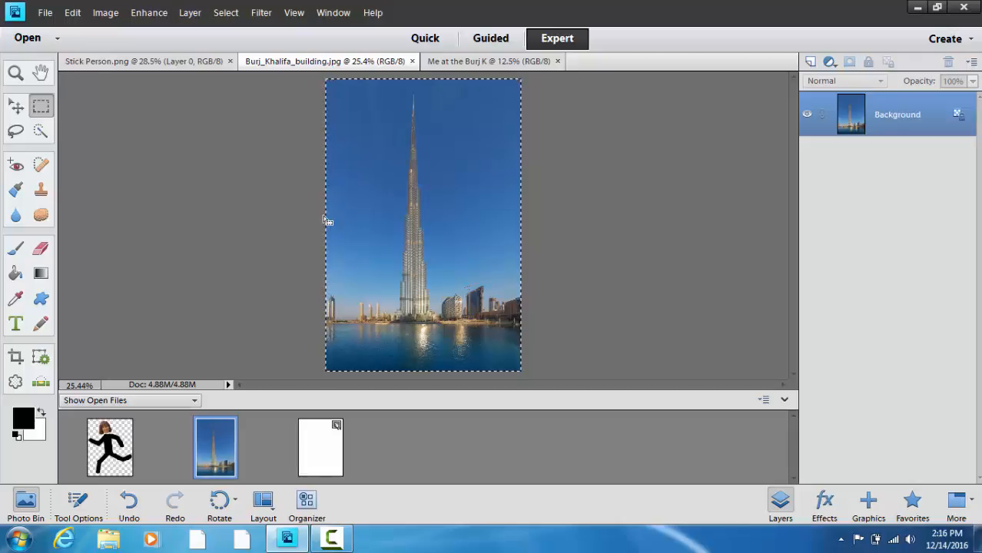
click(74, 13)
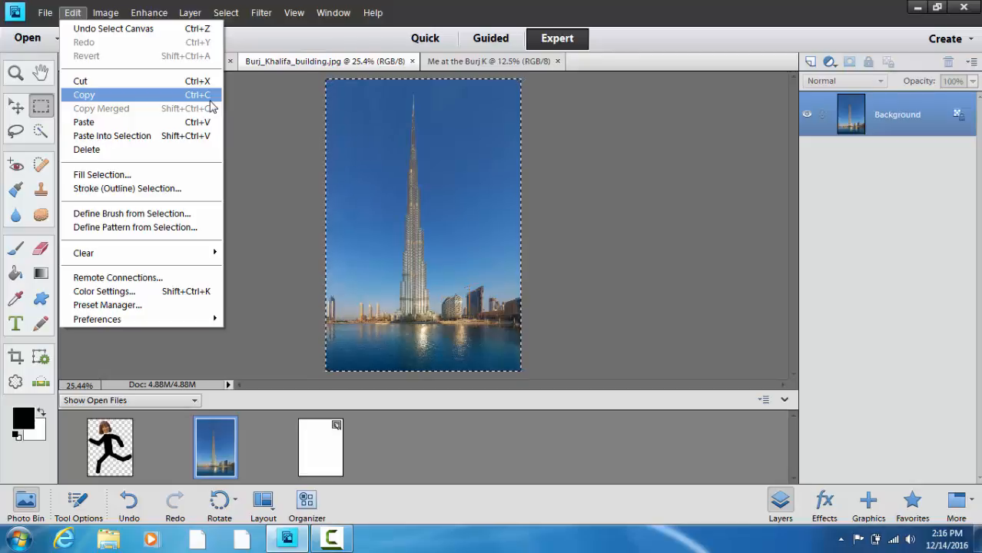
click(251, 177)
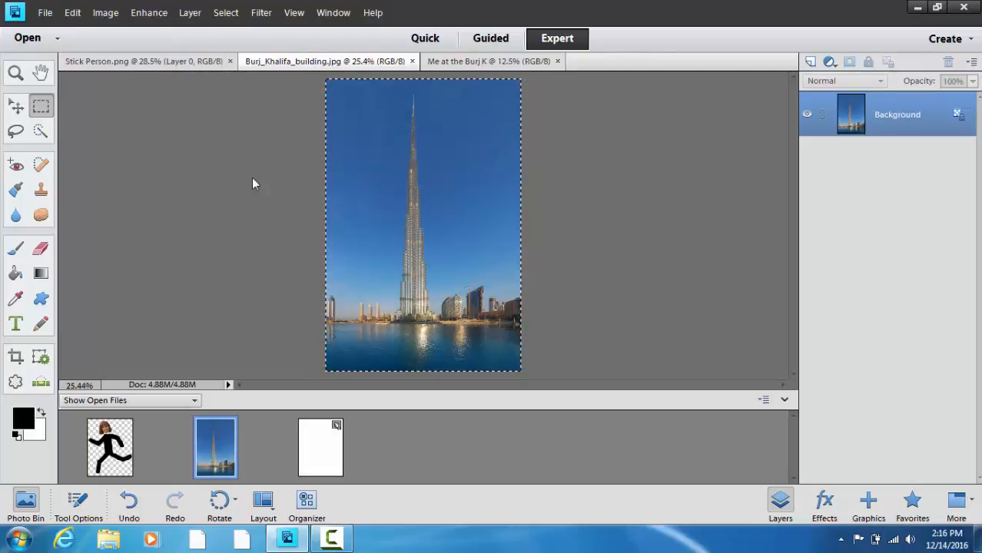
click(322, 459)
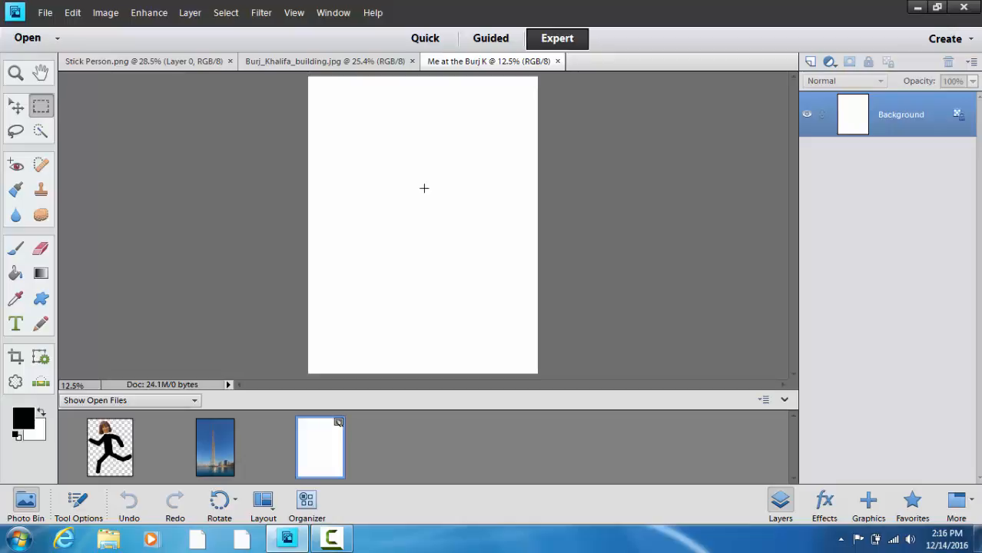
key(ctrl+v)
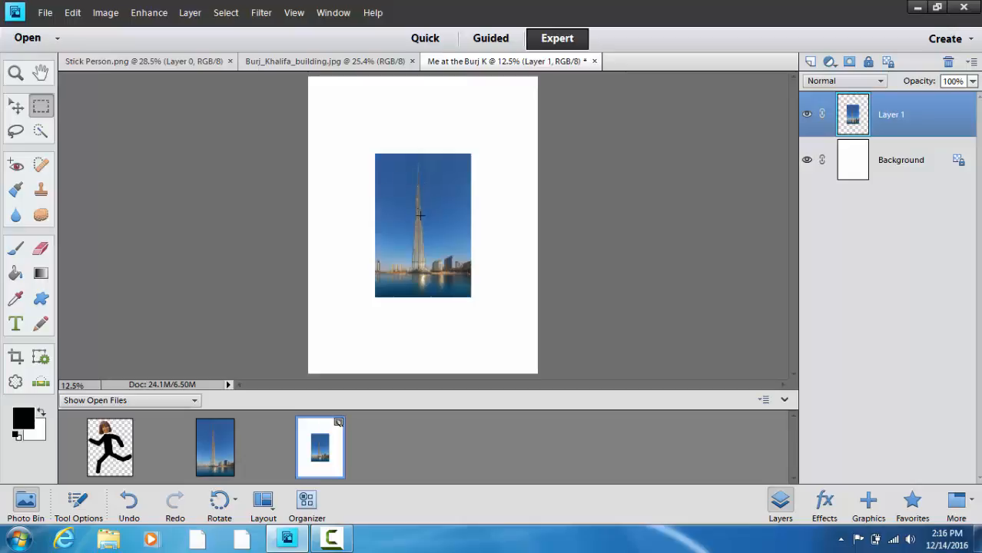
Scale the pasted building photo proportionally to about 206% so it fills the page height, centre it and apply the transformation.
click(17, 112)
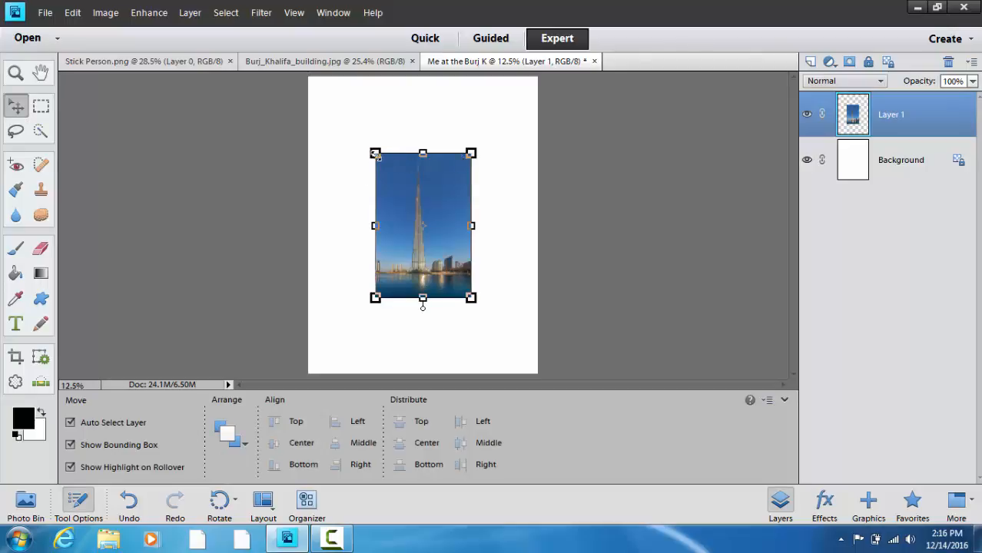
drag(376, 154, 330, 87)
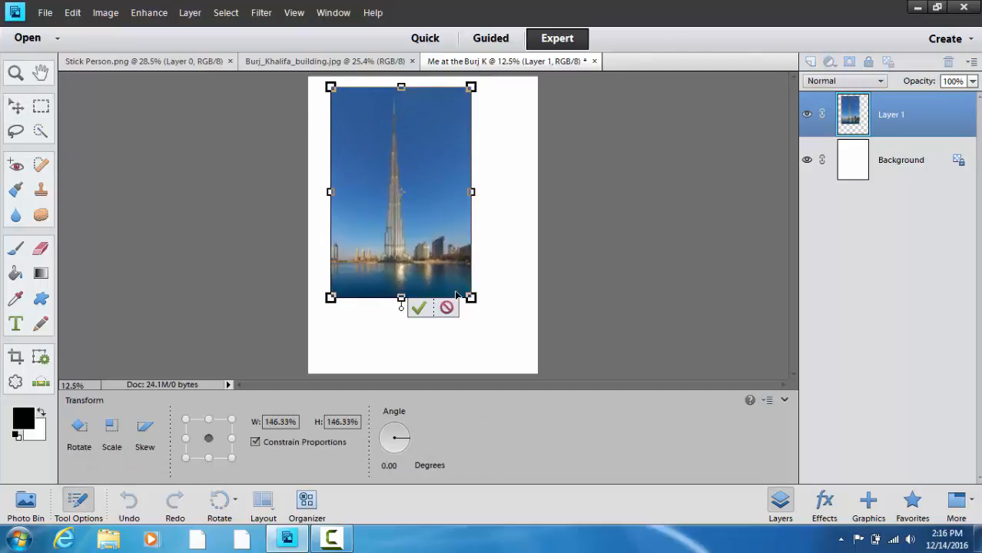
drag(470, 298, 538, 358)
drag(330, 88, 322, 79)
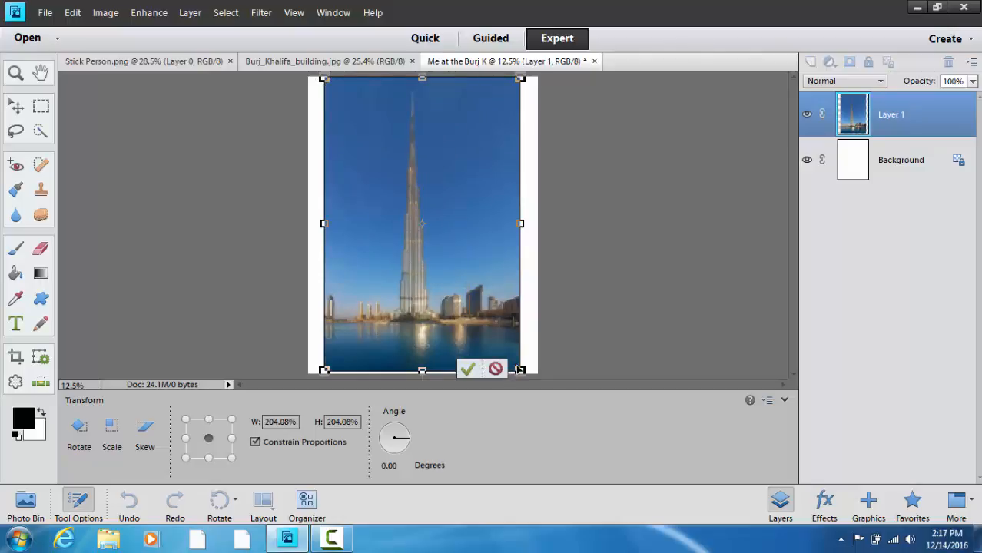
drag(519, 370, 521, 373)
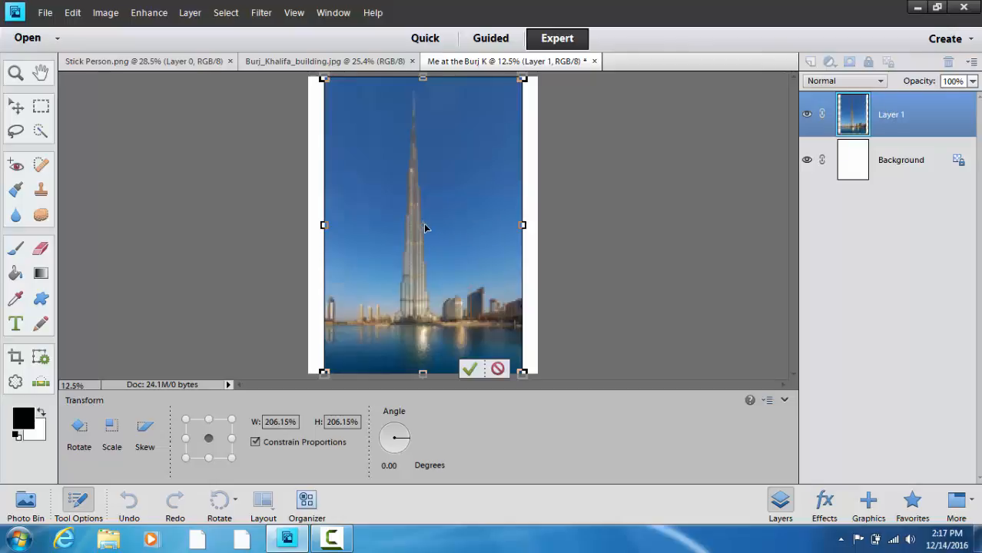
drag(426, 227, 425, 227)
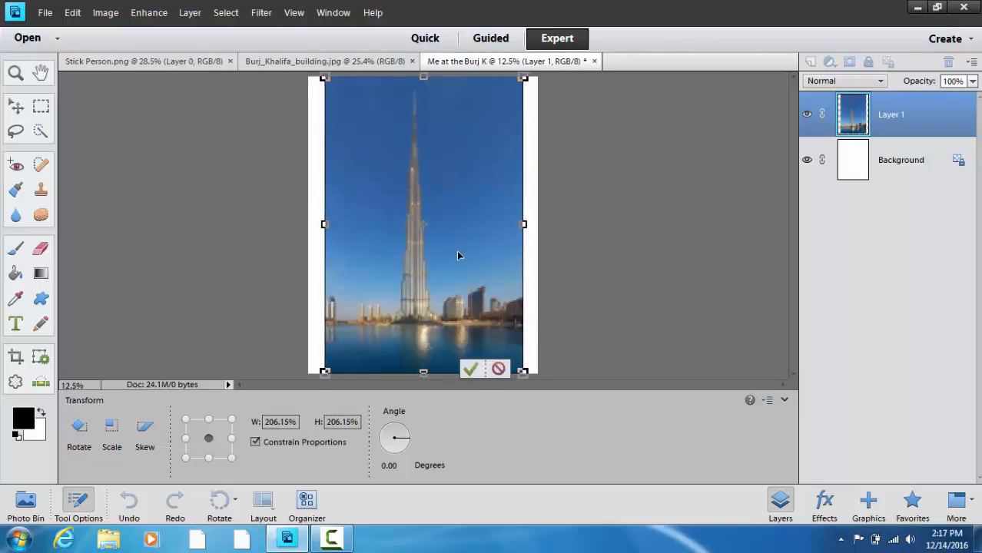
click(467, 374)
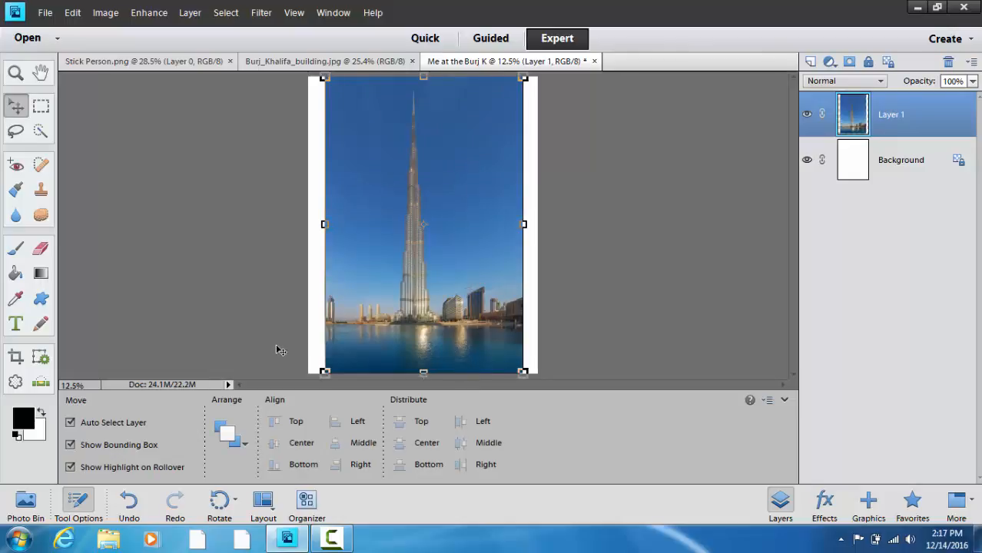
Copy the entire Stick Person.png image and paste it into the Me at the Burj K document.
click(25, 503)
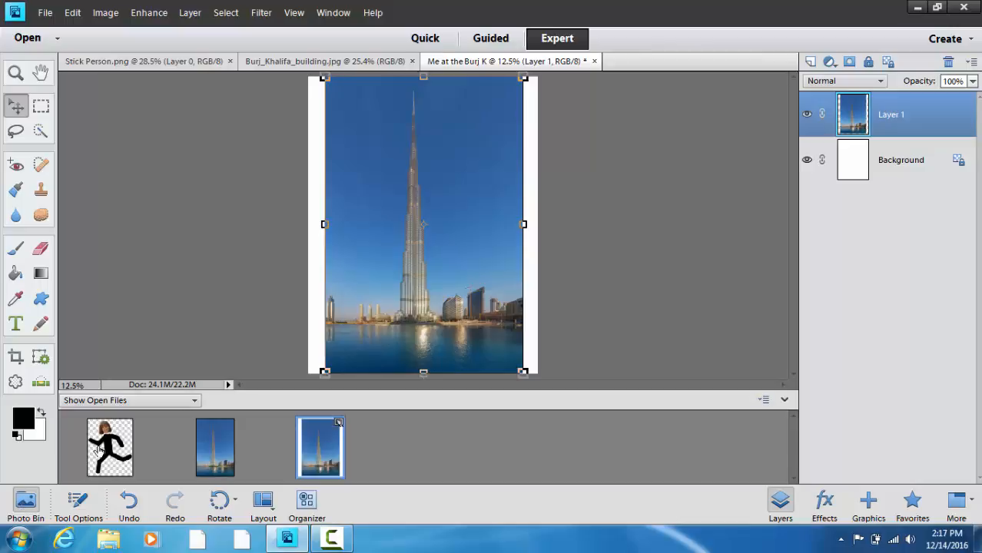
click(98, 450)
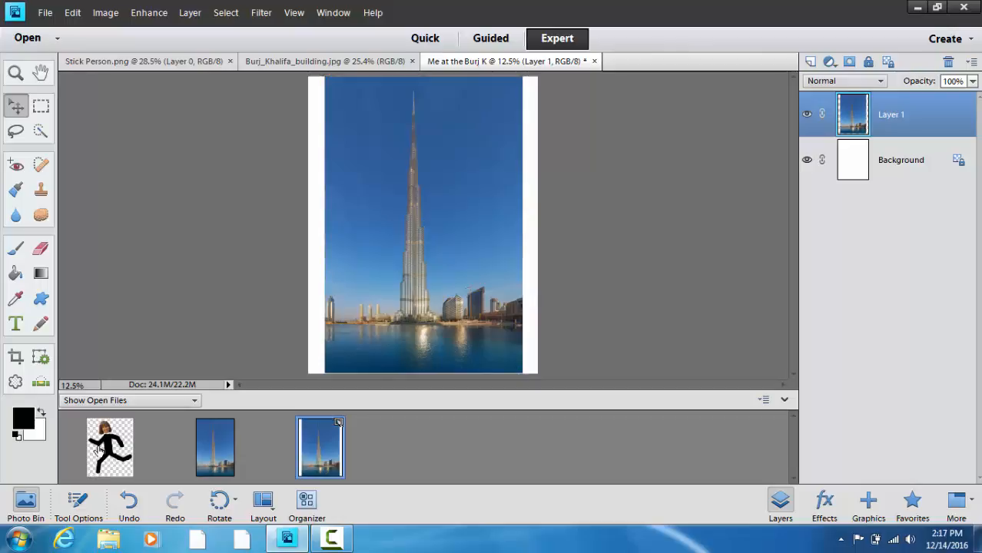
click(99, 450)
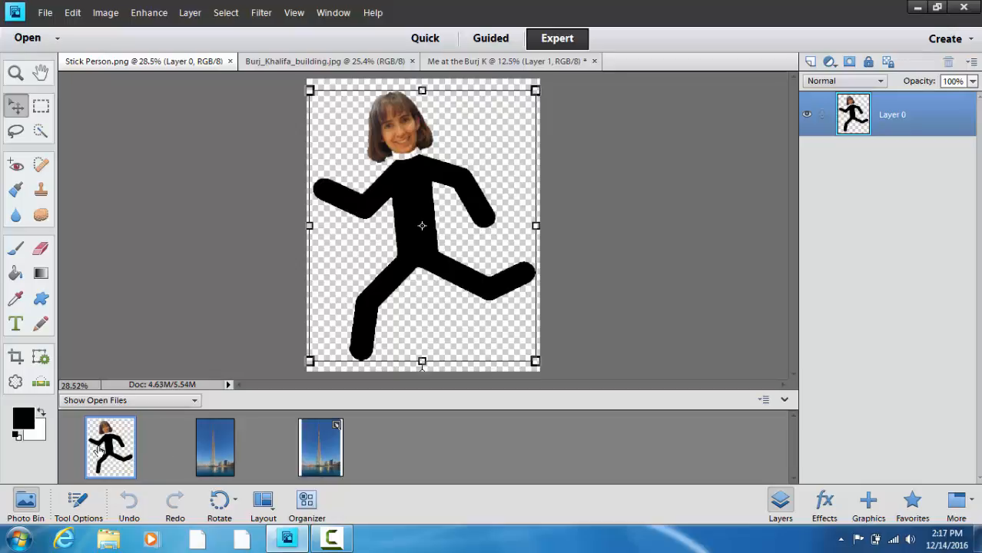
key(ctrl+a)
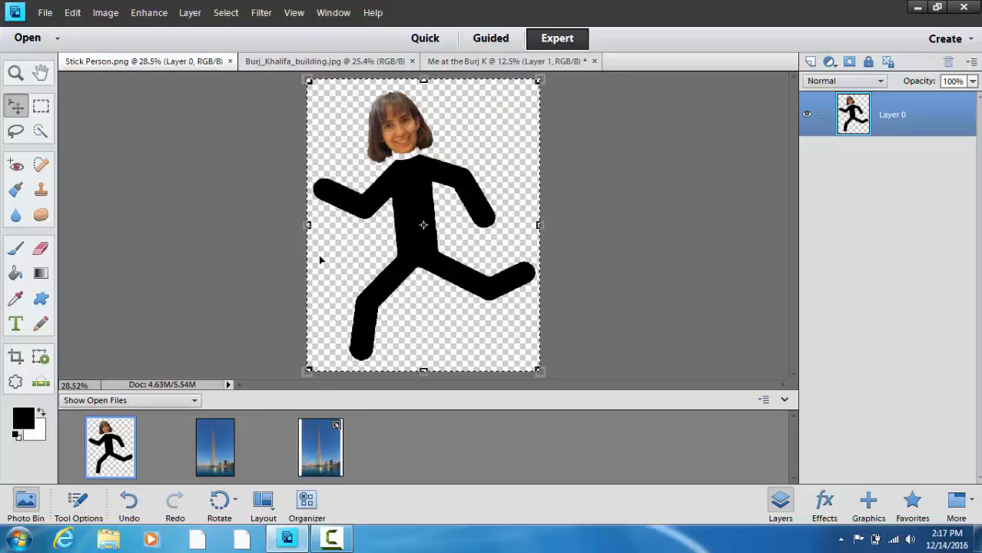
double_click(322, 464)
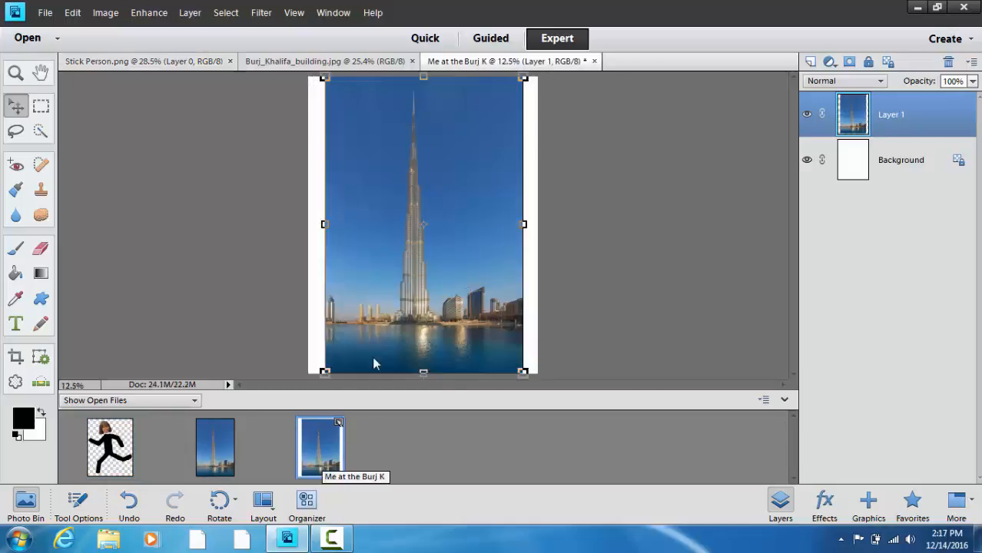
key(ctrl+shift+alt+n)
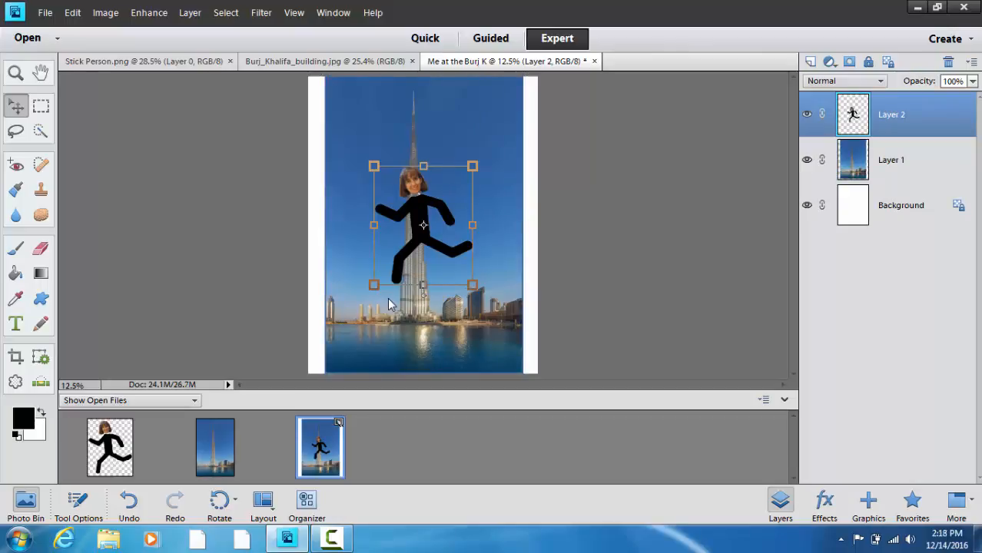
Shrink the stick person, tilt it slightly counter-clockwise, place it in the page's lower-right corner and apply the transformation.
drag(374, 166, 391, 187)
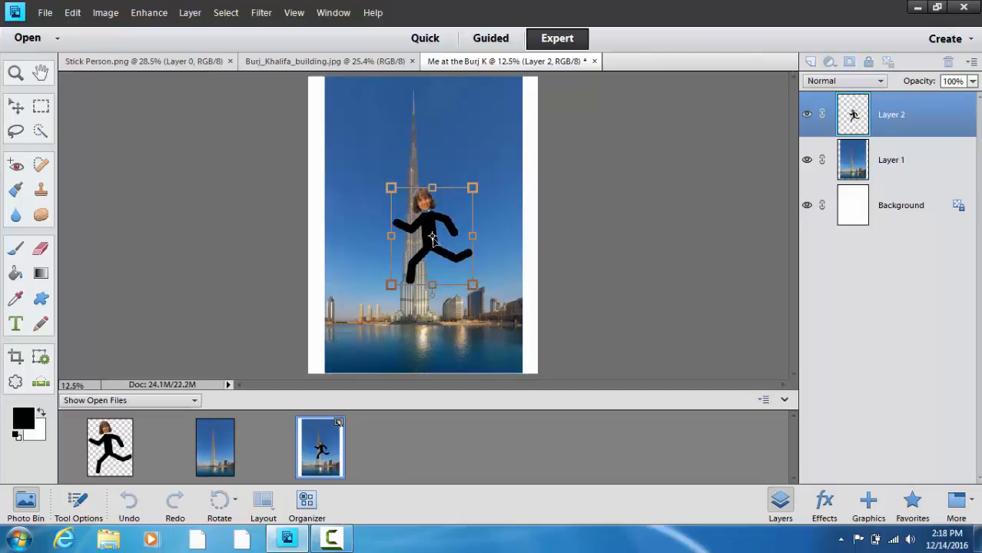
drag(432, 239, 484, 278)
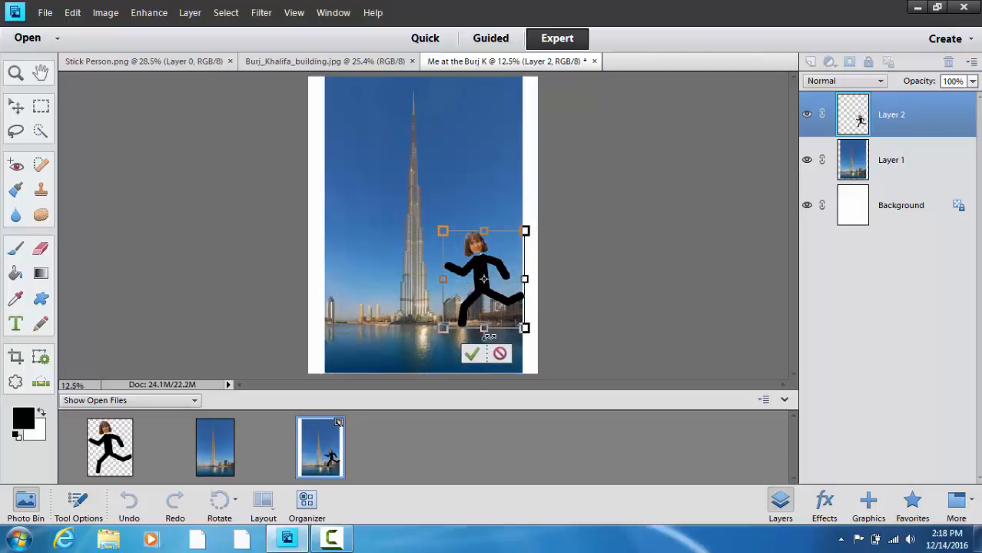
drag(488, 336, 497, 335)
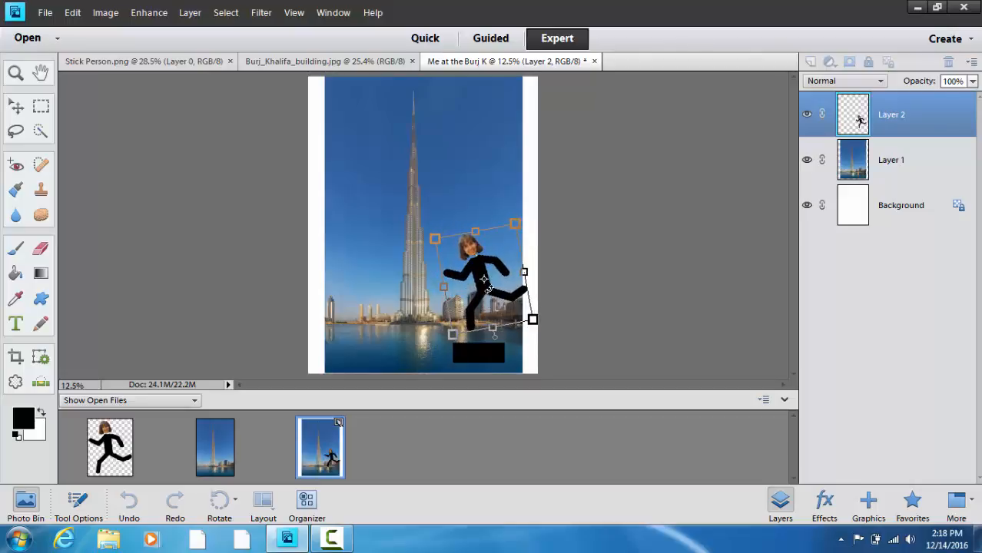
drag(484, 279, 496, 344)
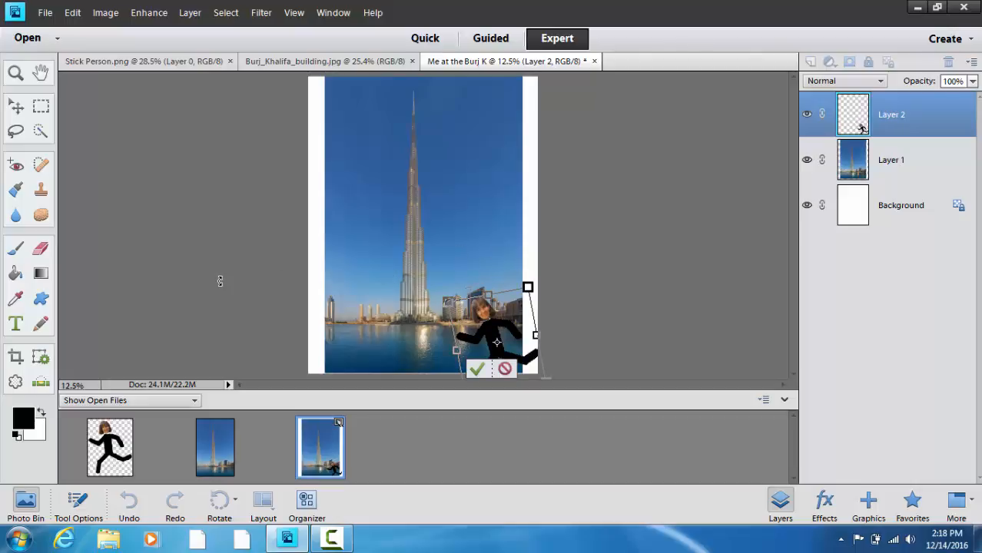
click(17, 325)
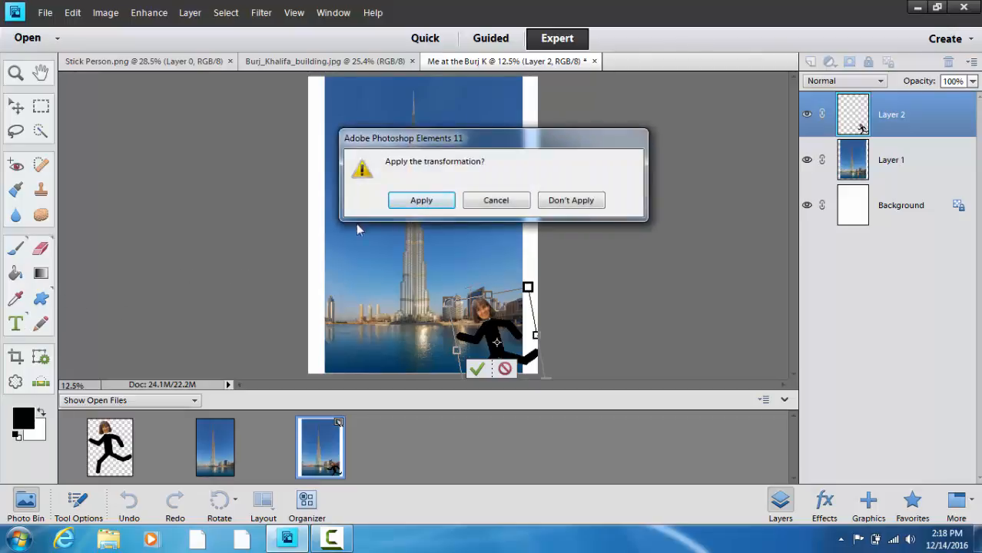
click(430, 205)
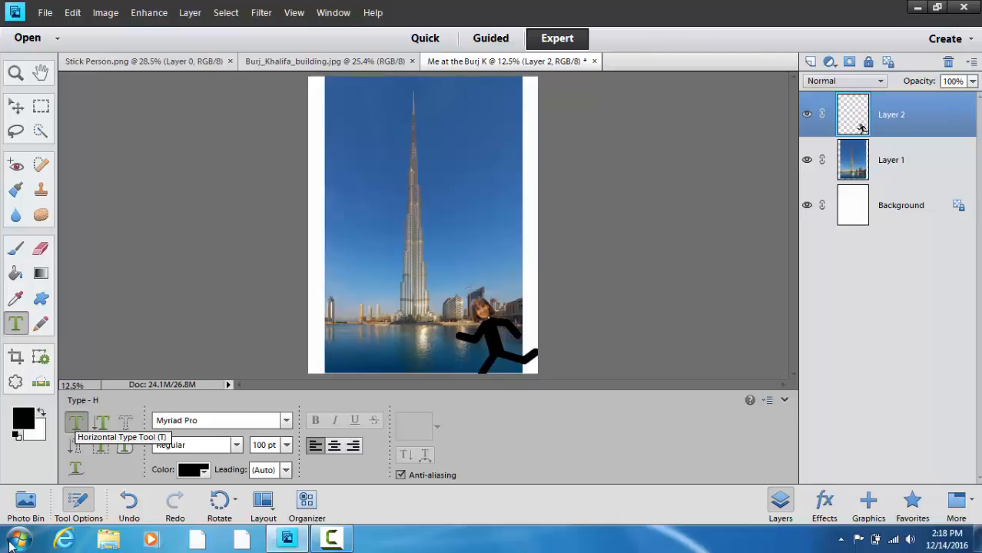
Add a horizontal text line reading "Me at" over the waterline near the photo's lower-left edge, using 100 pt Myriad Pro.
click(103, 425)
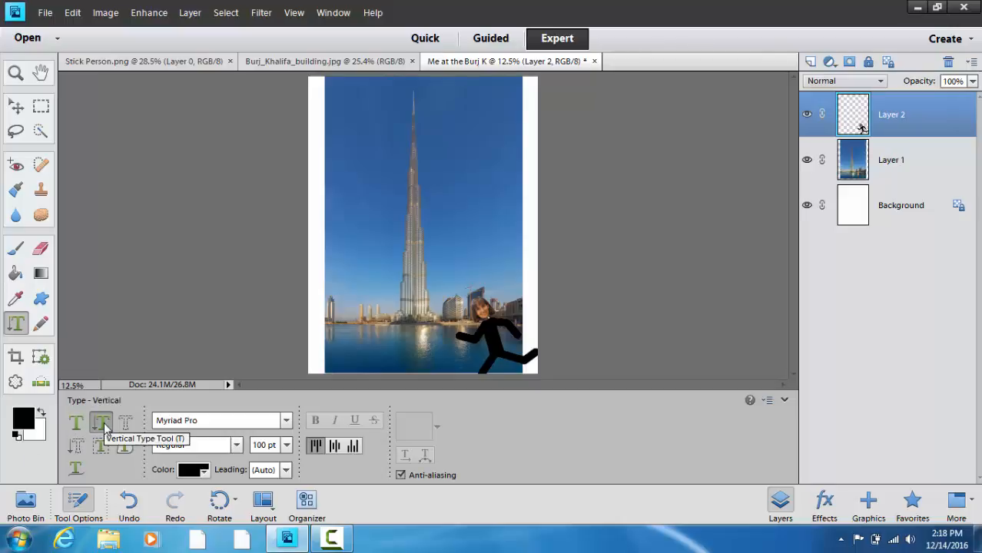
click(76, 423)
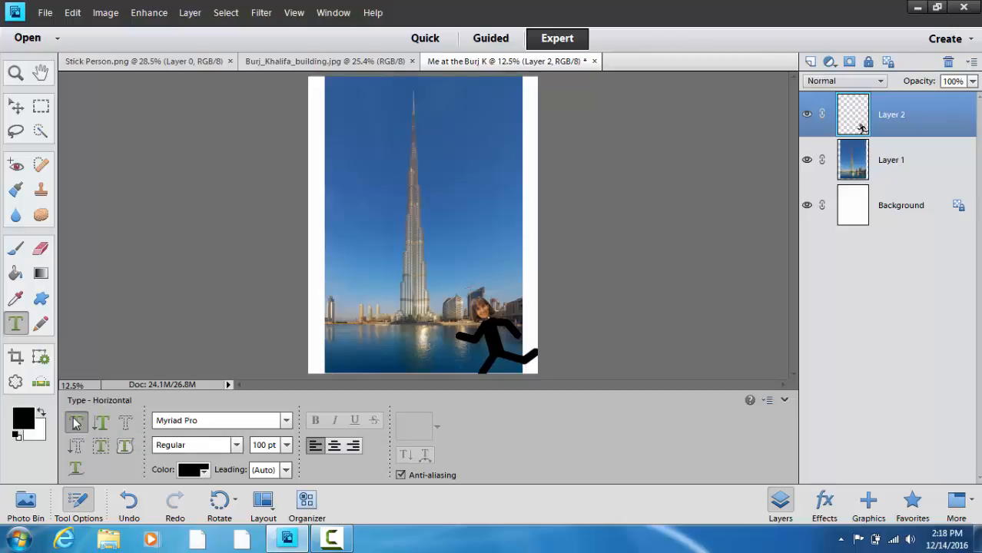
click(286, 445)
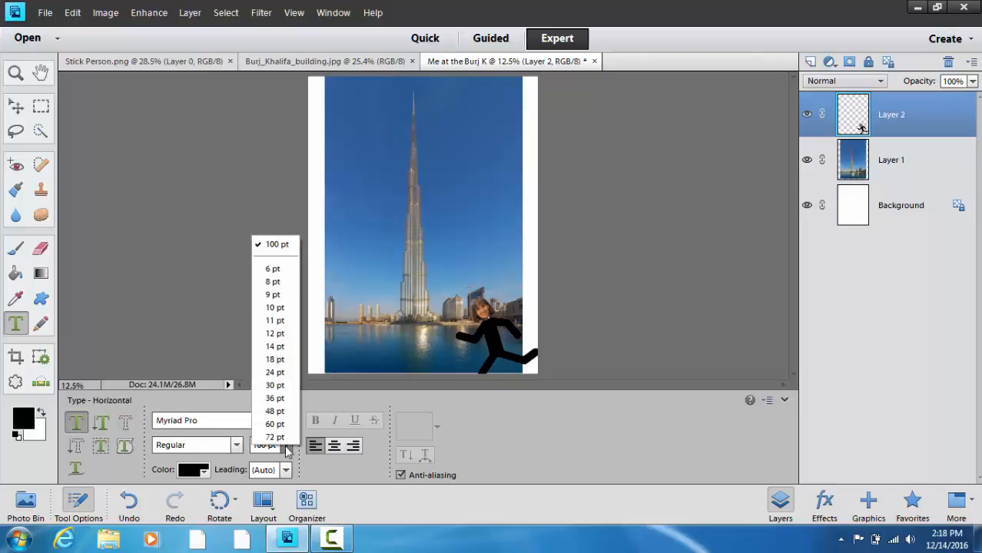
click(286, 448)
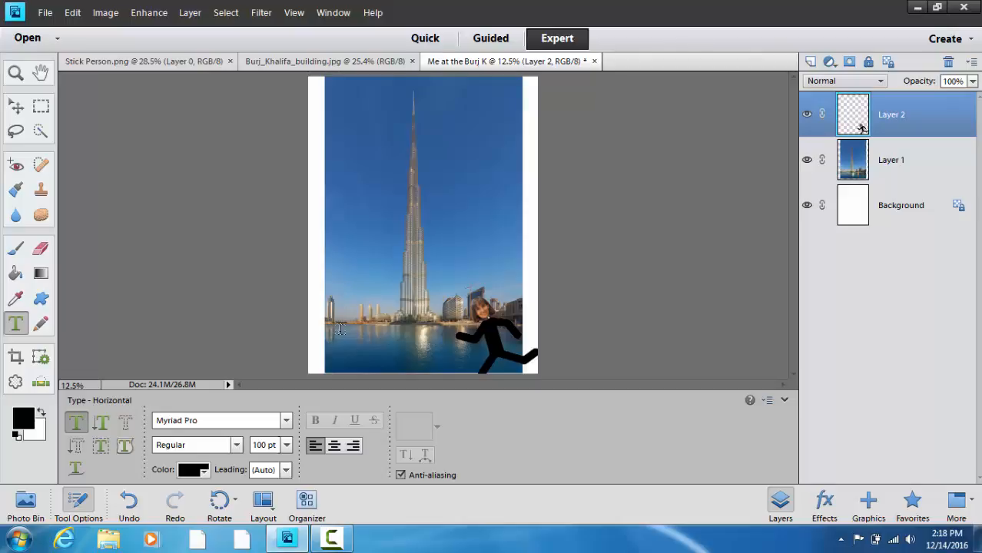
click(340, 329)
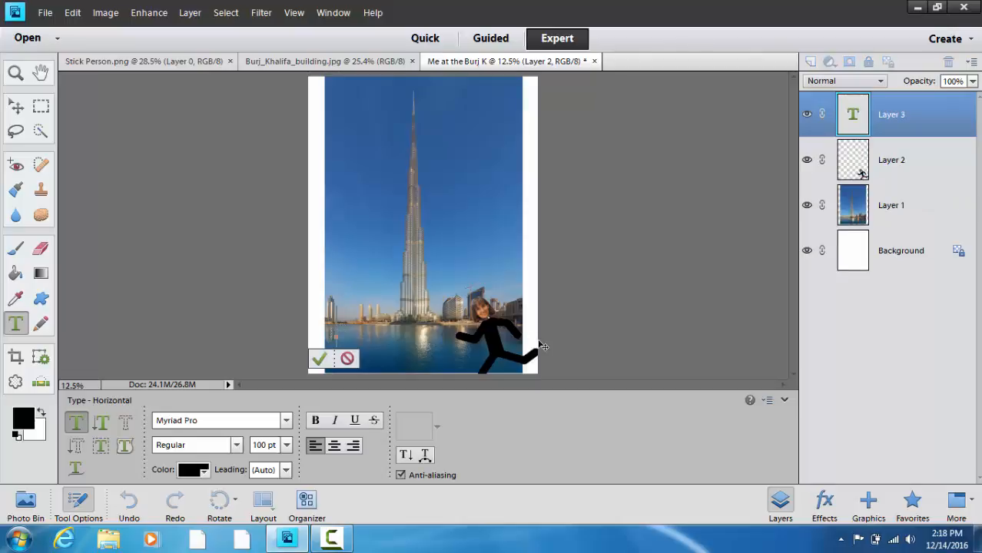
text(Me at)
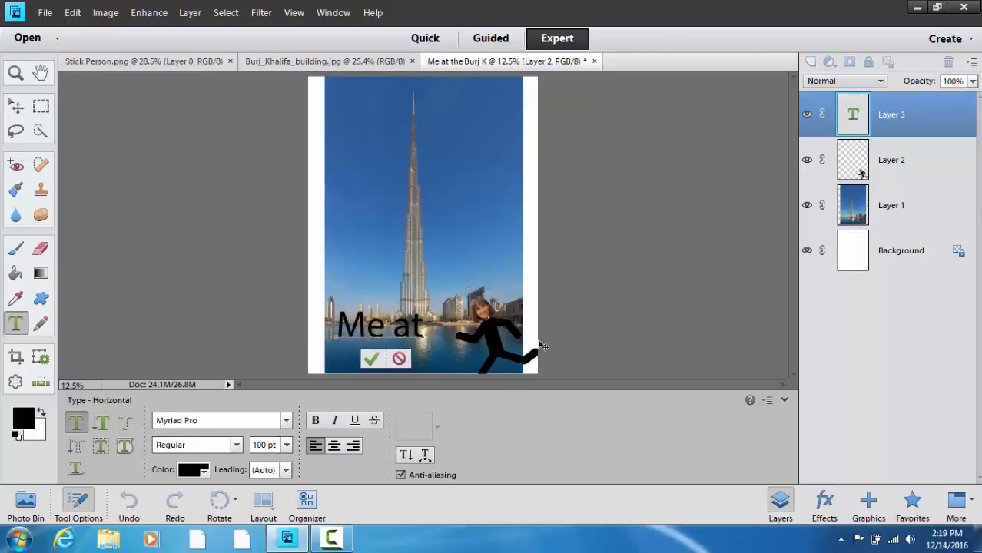
Select the "Me at" text and try font sizes of 30 pt and 48 pt before setting it to 60 pt.
drag(336, 327, 422, 327)
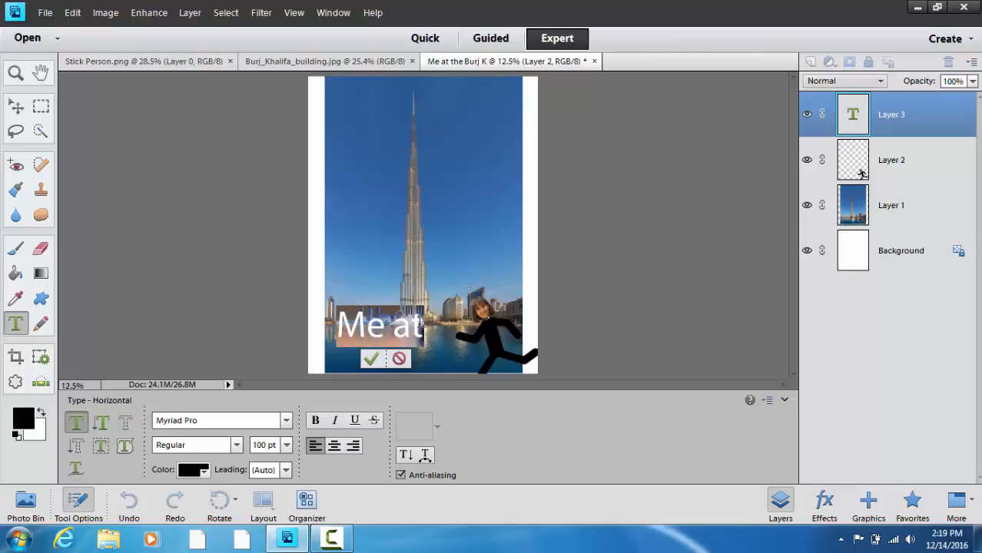
click(287, 446)
click(277, 386)
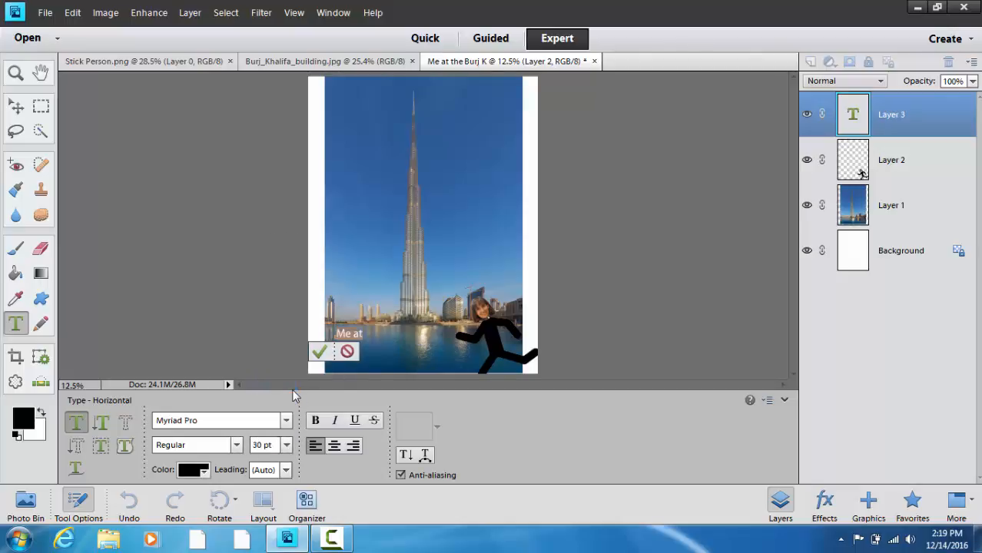
click(287, 447)
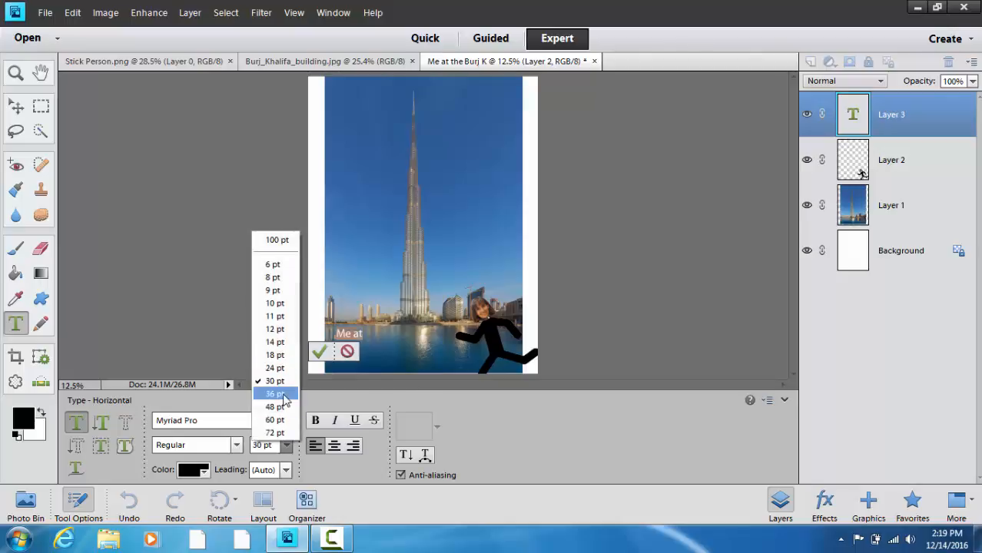
click(281, 408)
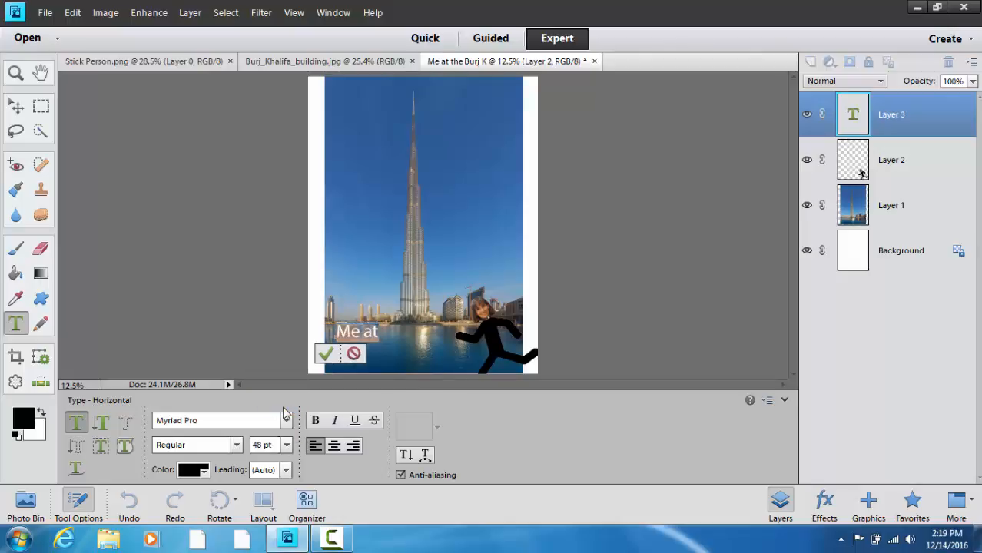
click(287, 445)
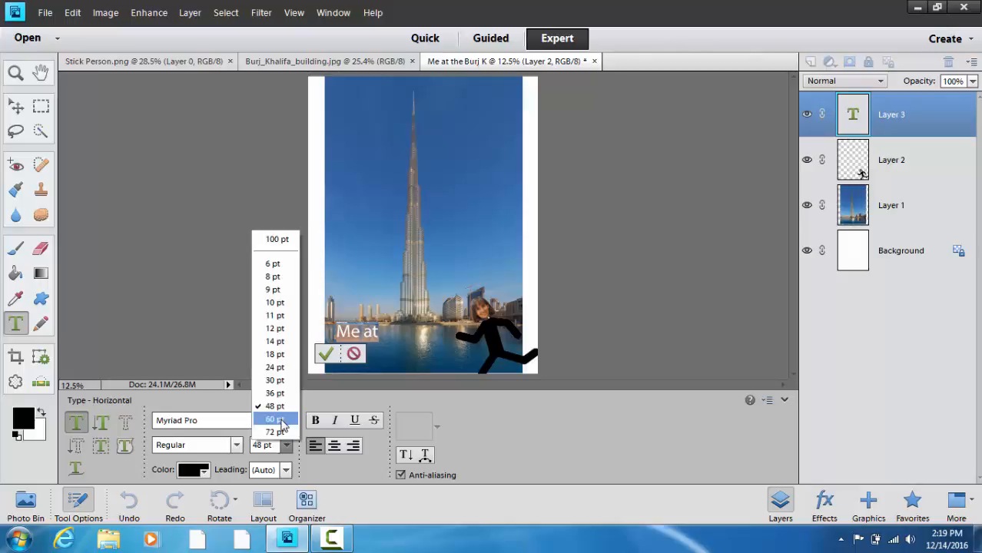
click(282, 423)
Extend the text line so that it reads "Me at the Burj Khalifa".
click(382, 328)
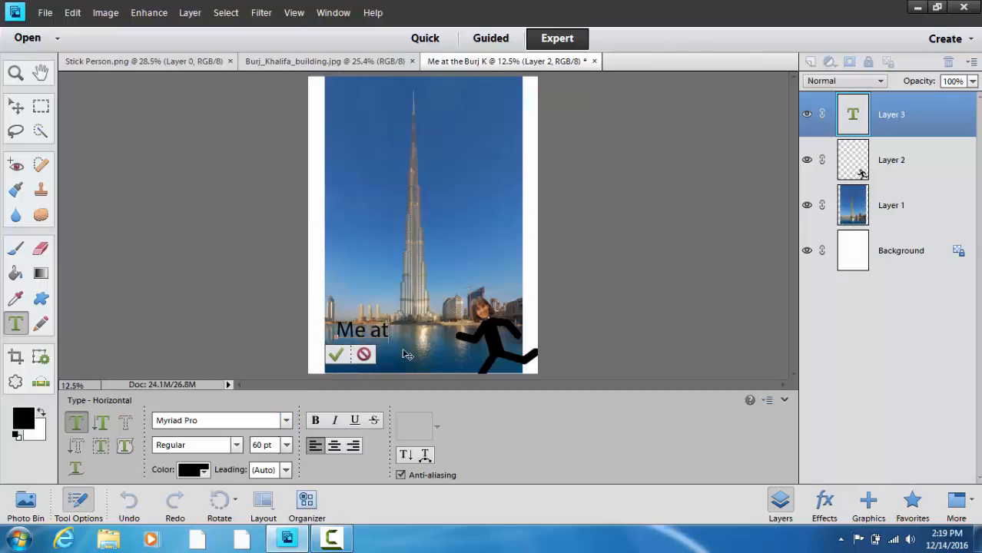
text(the B)
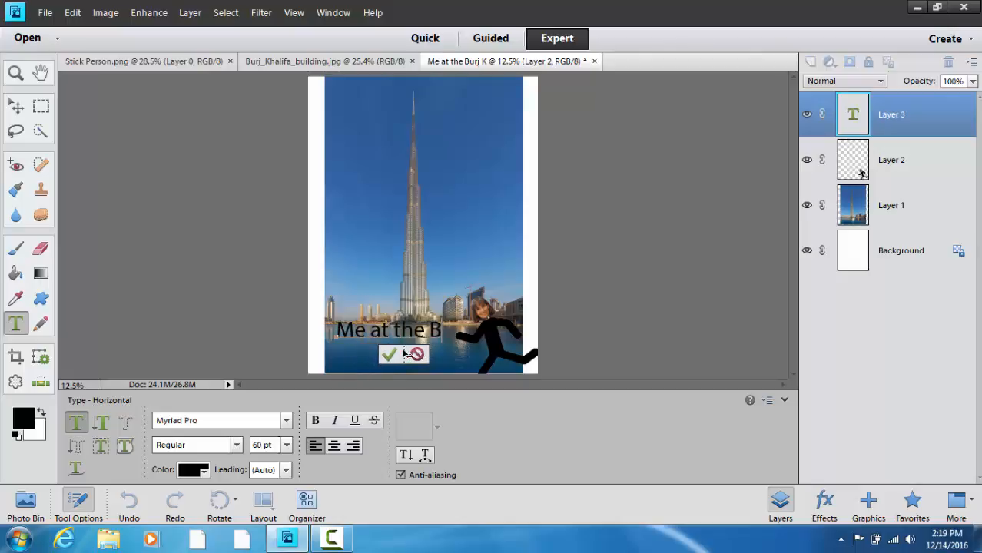
text(urj)
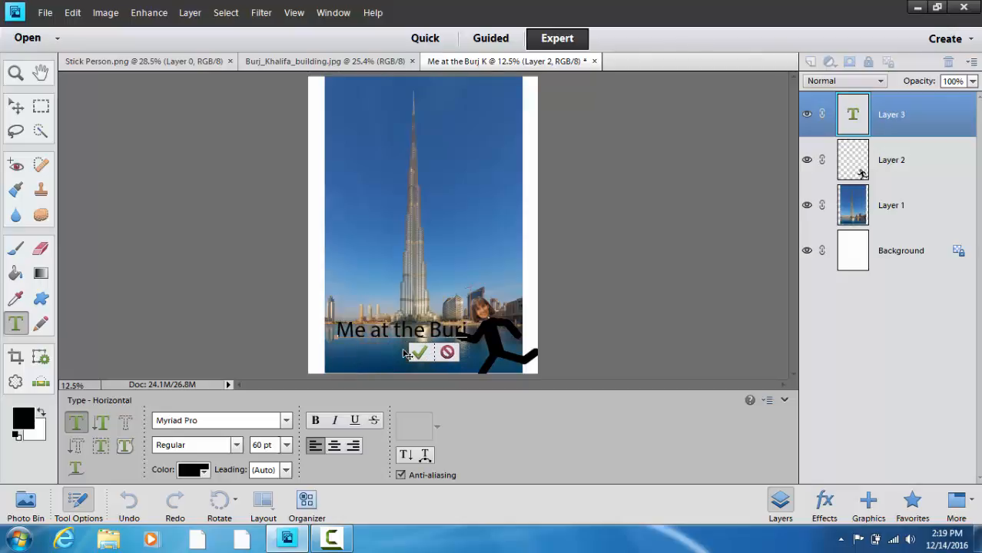
text( K)
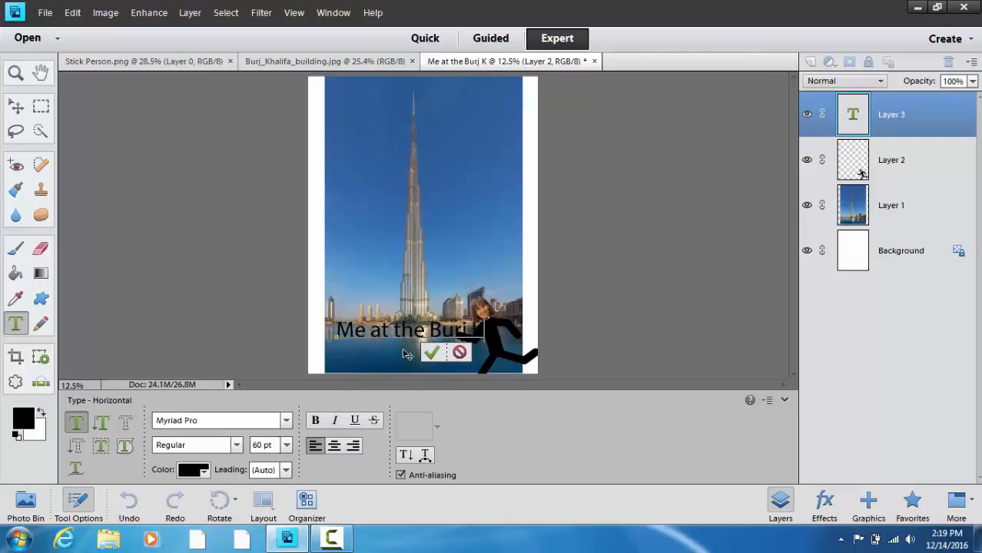
text(halifa)
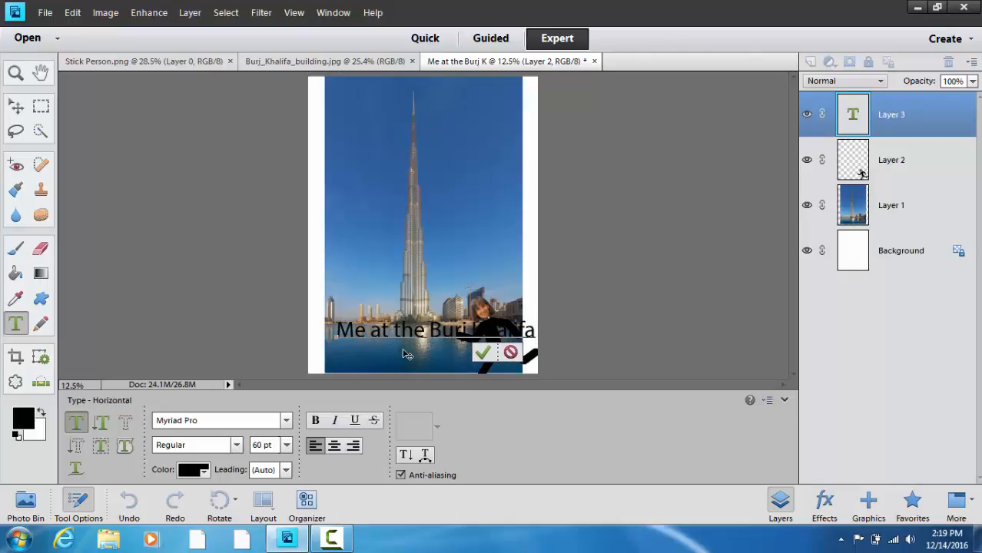
Set the whole "Me at the Burj Khalifa" text to 48 pt and commit it.
drag(335, 329, 535, 329)
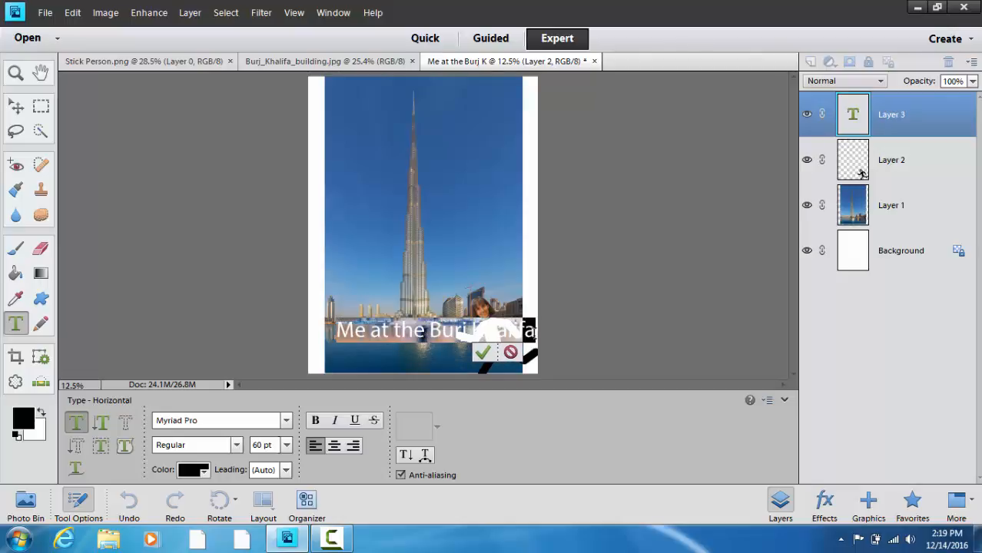
click(286, 445)
click(276, 411)
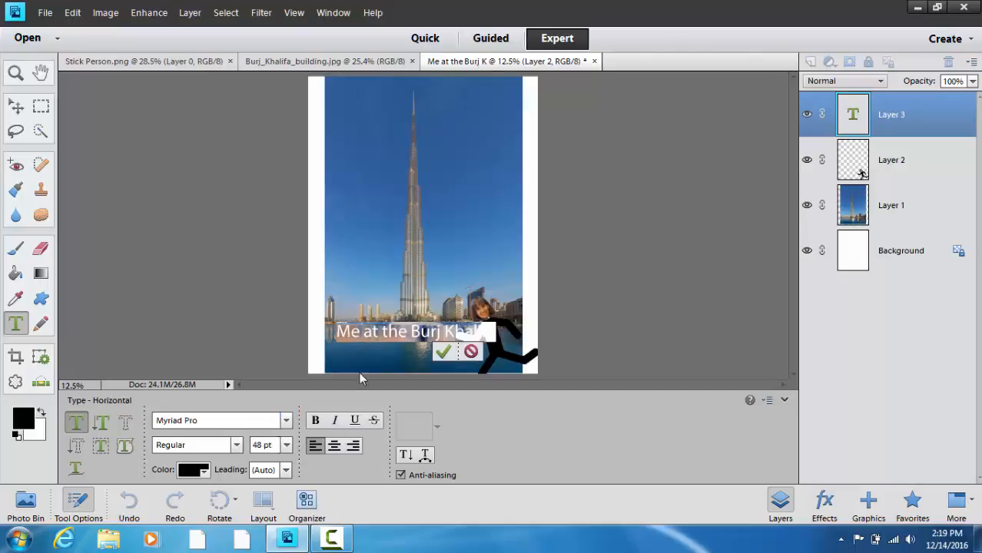
click(361, 332)
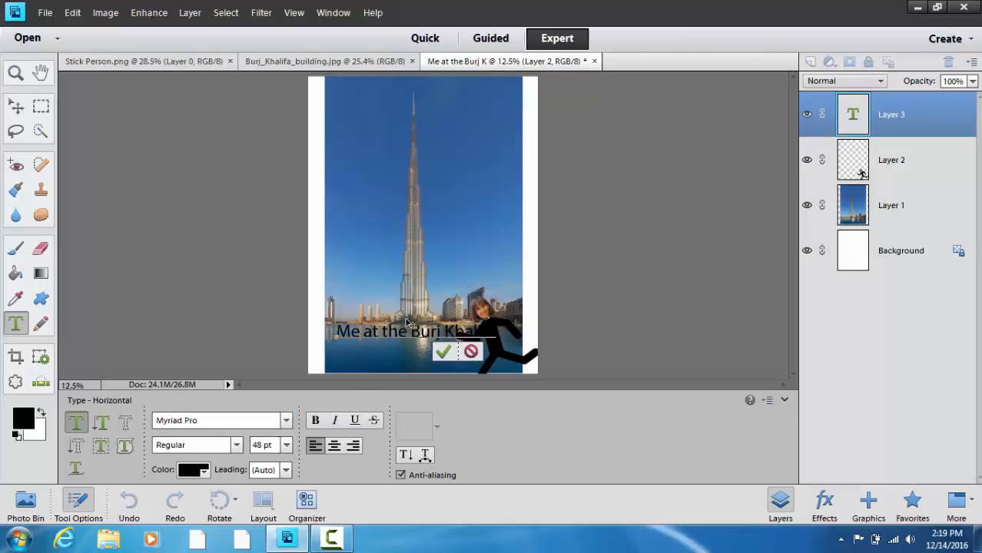
key(ctrl+Return)
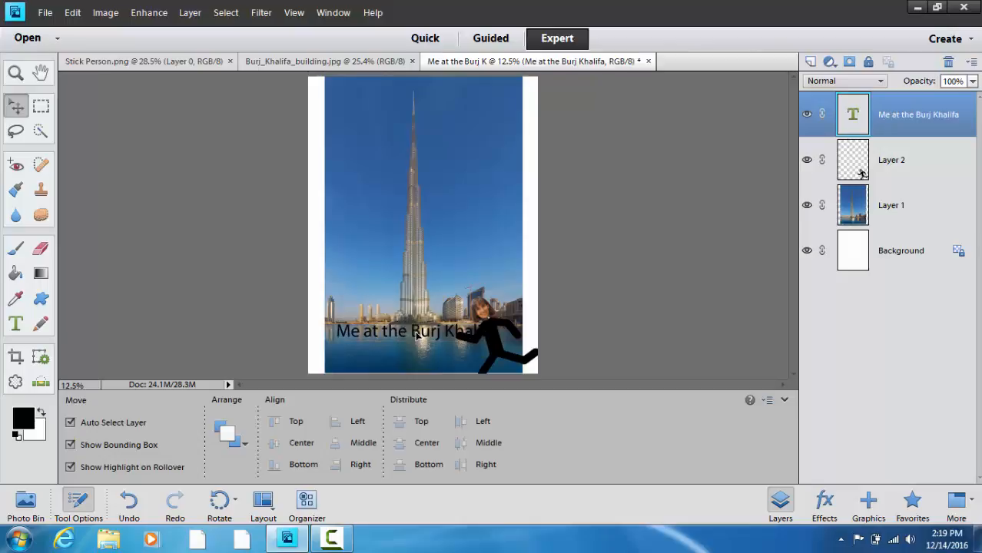
Move the "Me at the Burj Khalifa" text down and slightly left, onto the water at the photo's lower-left corner.
click(376, 304)
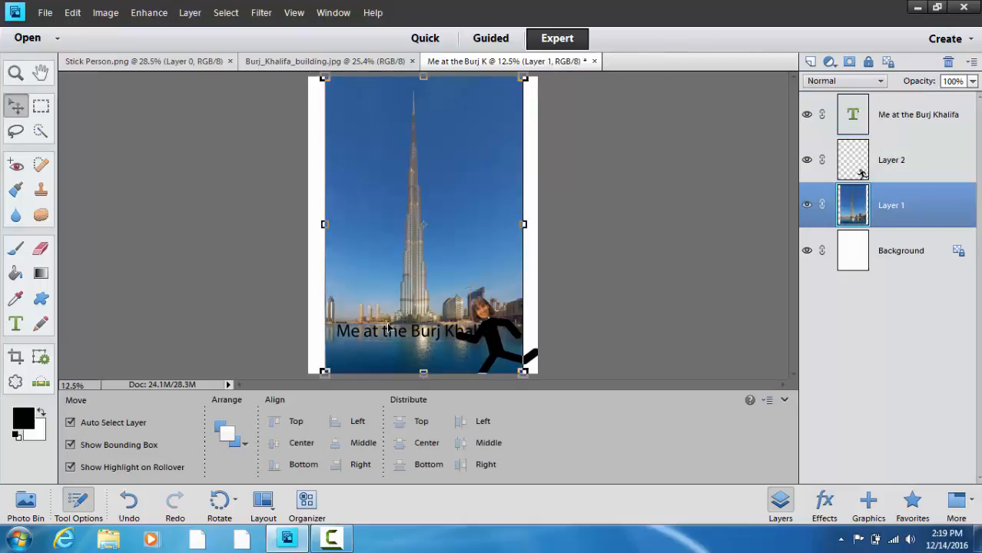
click(389, 331)
drag(415, 330, 404, 356)
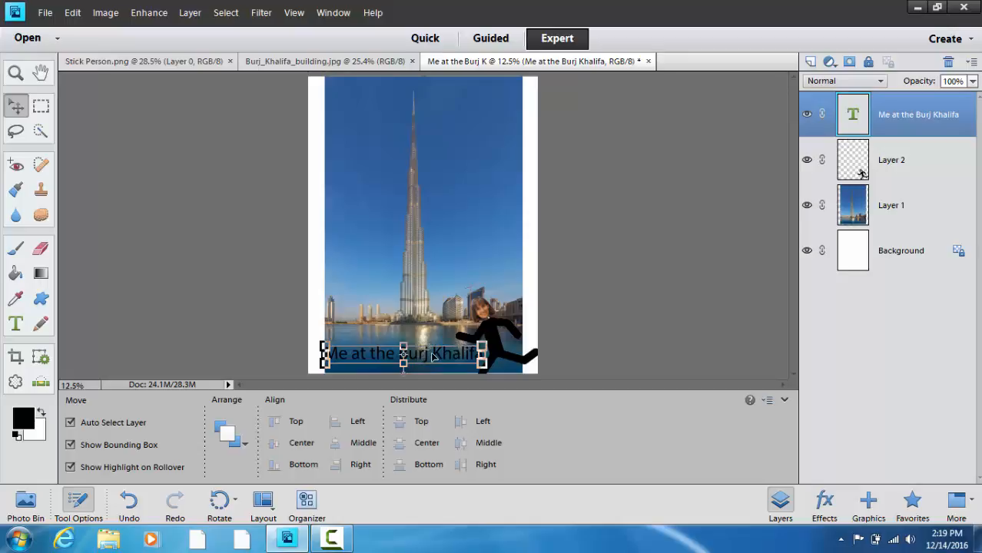
Recolour the entire "Me at the Burj Khalifa" text with the magenta-pink swatch and commit the change.
double_click(433, 356)
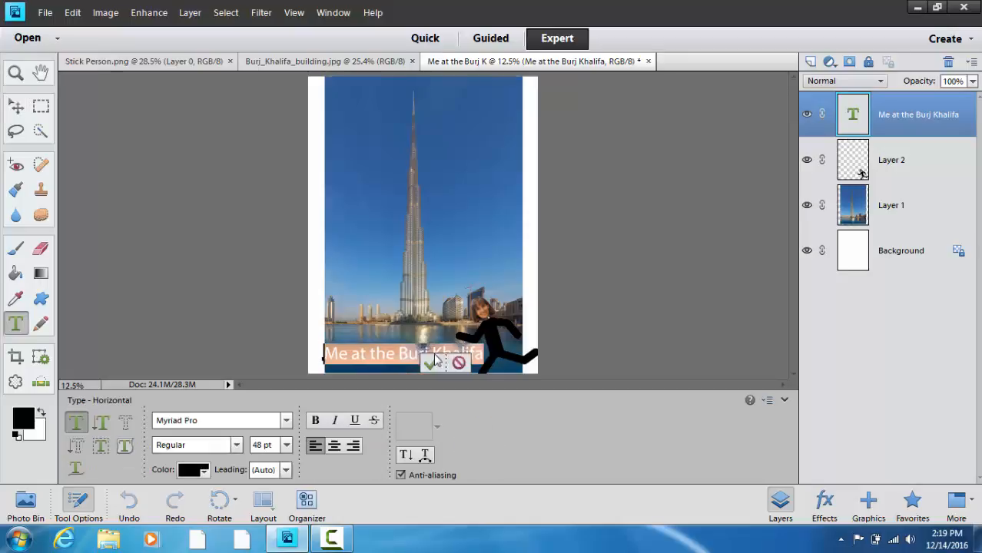
click(205, 477)
click(219, 379)
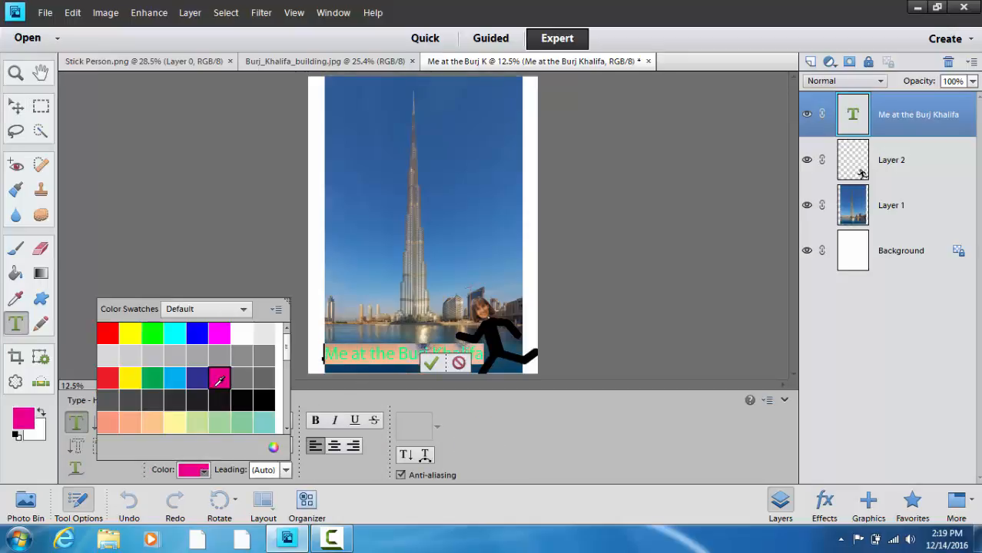
click(431, 363)
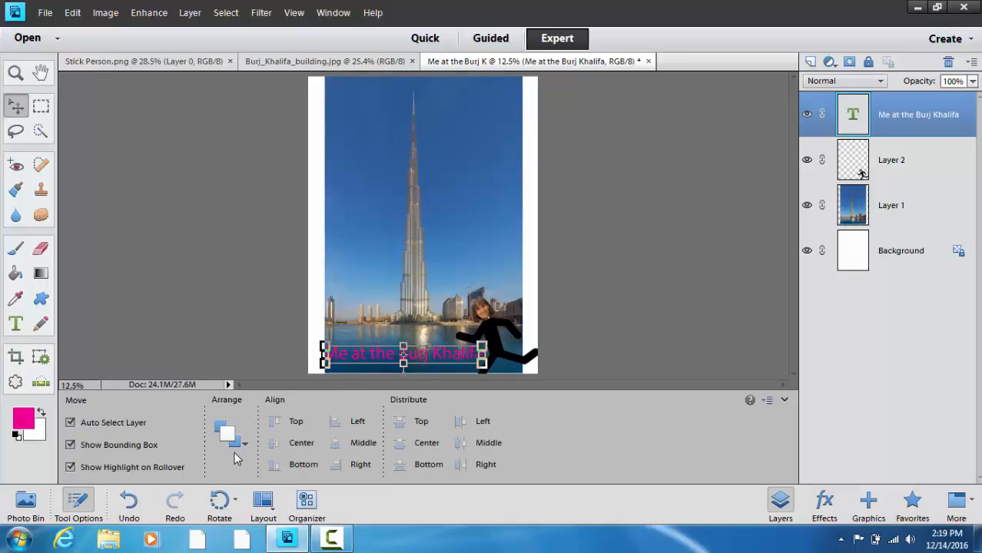
Recolour the entire "Me at the Burj Khalifa" text black, commit the change and deselect the text.
click(16, 323)
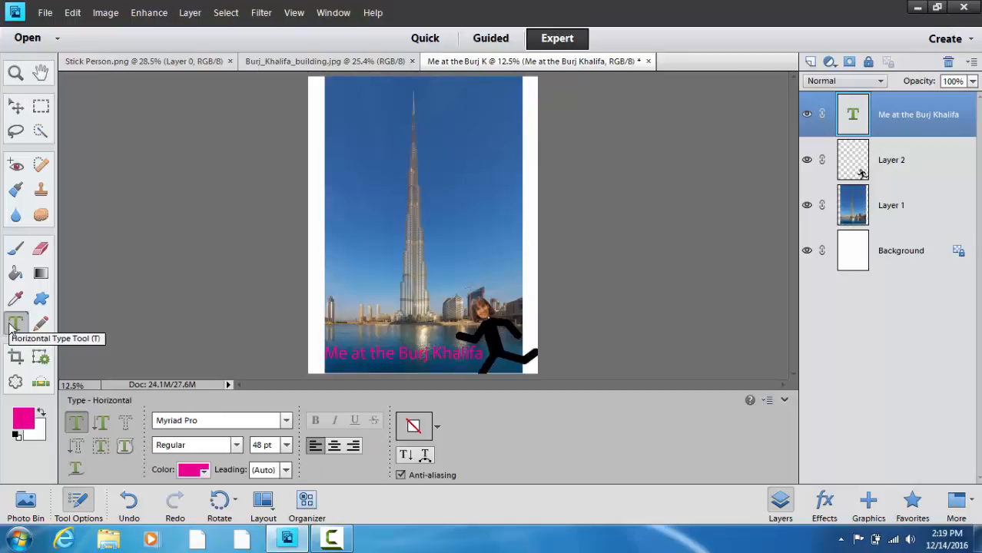
click(409, 350)
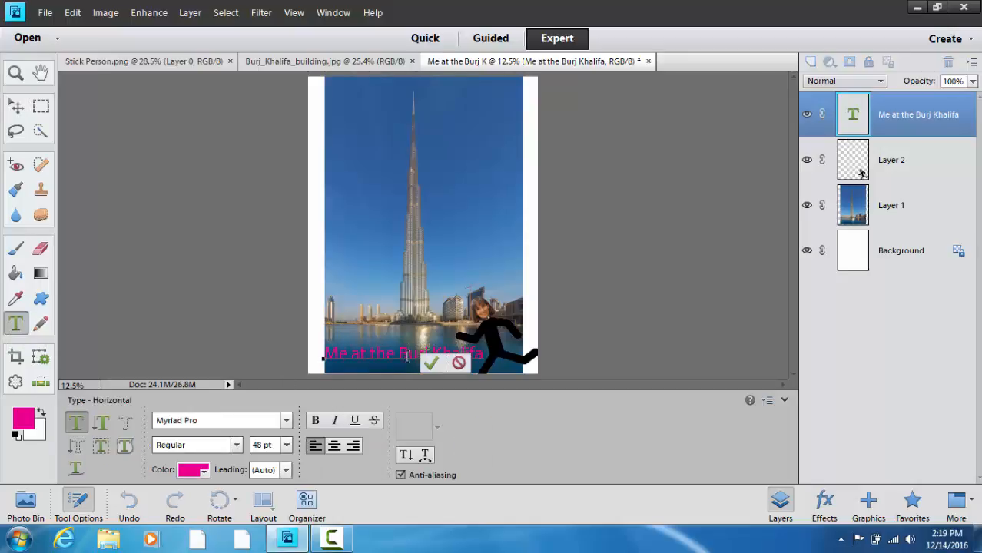
double_click(404, 355)
click(375, 353)
drag(324, 353, 479, 354)
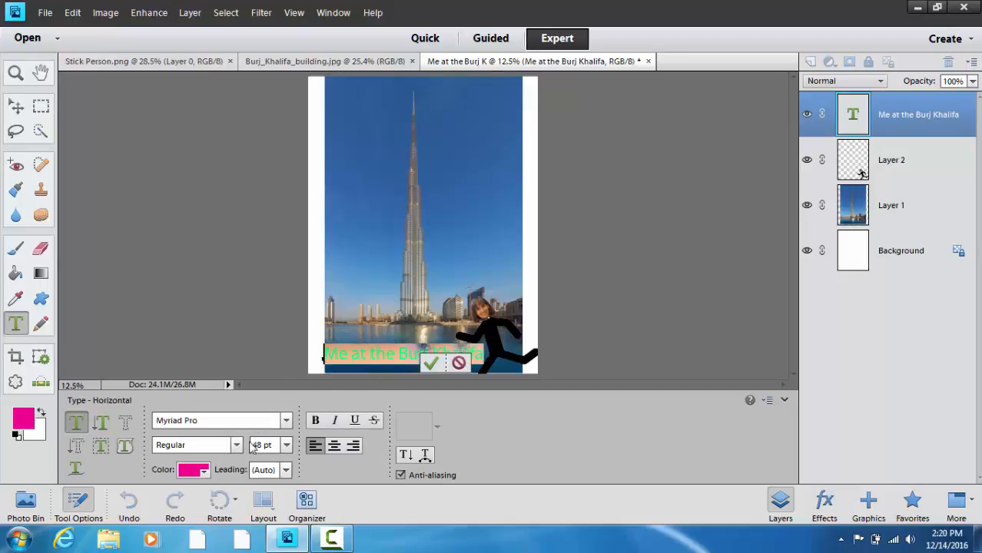
click(204, 470)
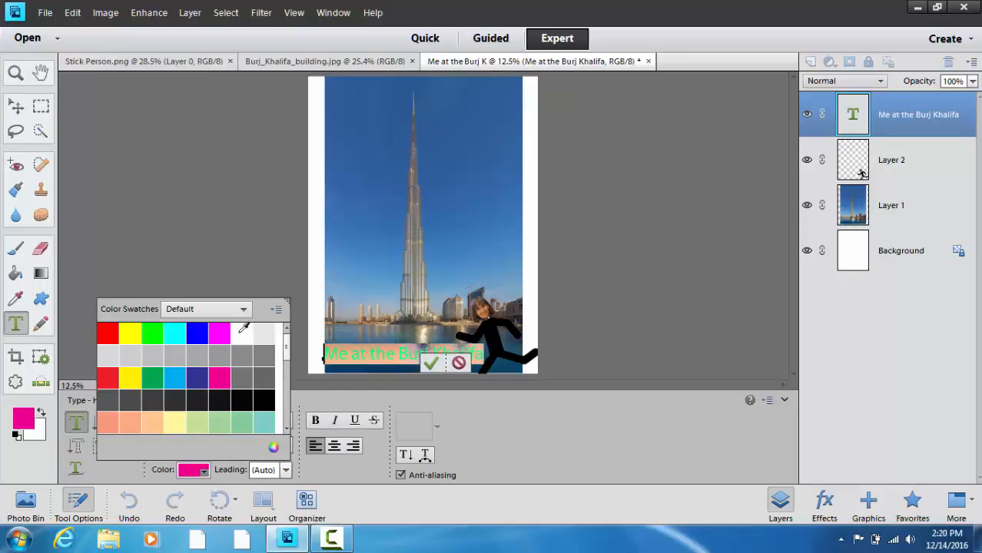
click(266, 398)
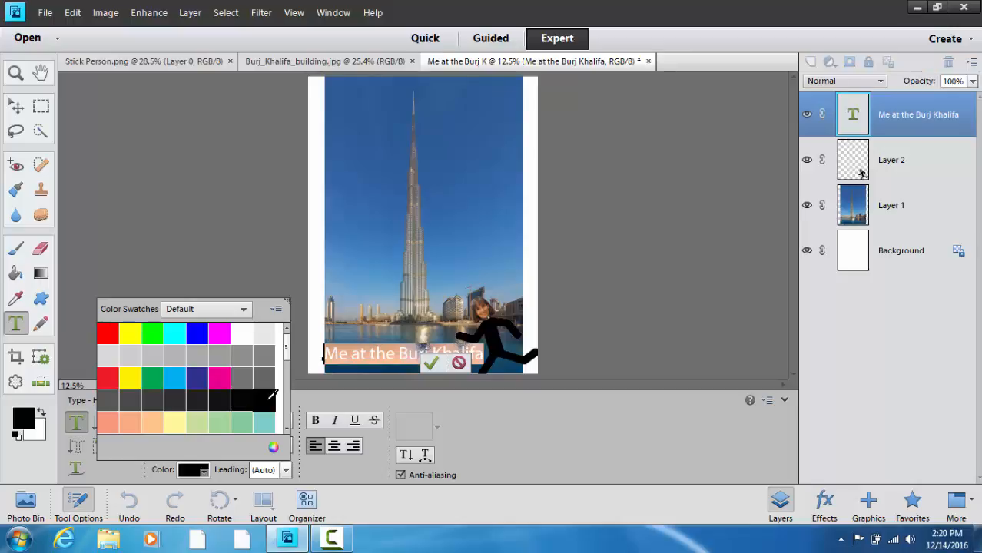
click(420, 323)
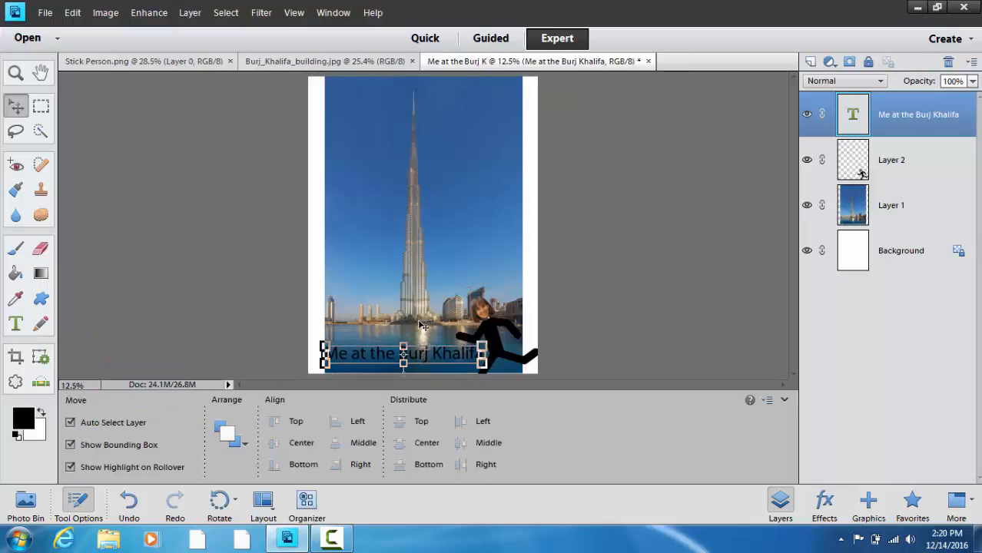
double_click(440, 358)
click(430, 363)
click(534, 225)
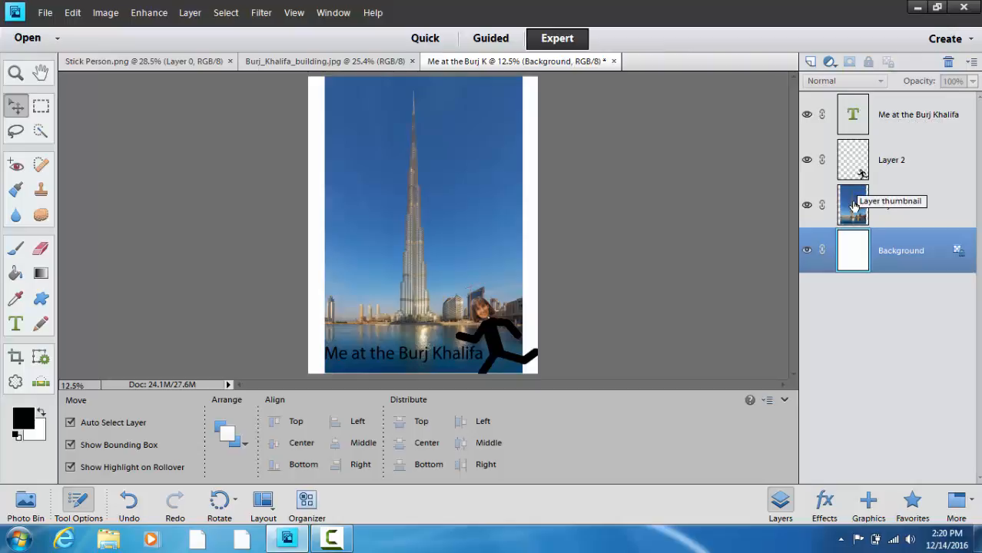
Move the building photo layer to the top of the stack, lower it beneath the text, and return it below the stick person.
drag(853, 206, 849, 108)
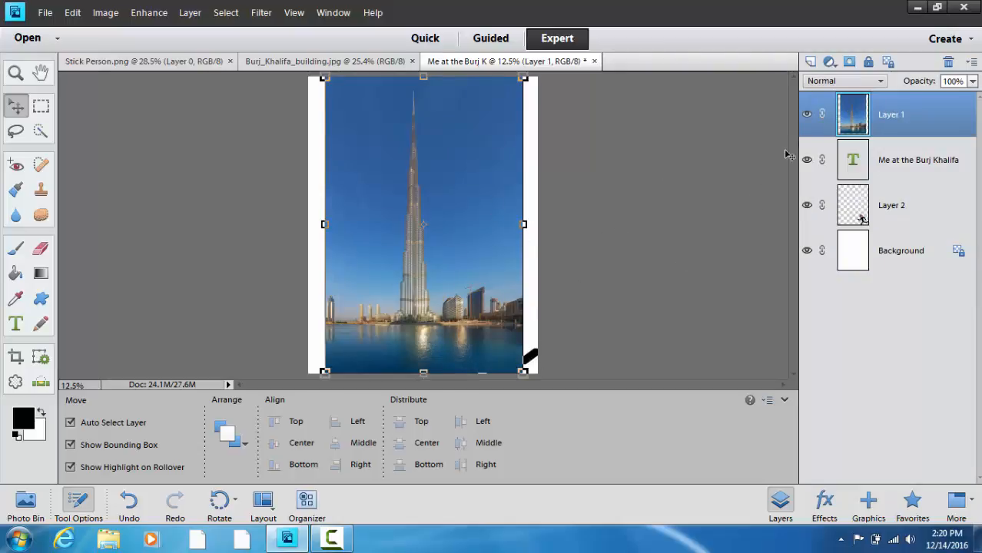
drag(852, 117, 850, 161)
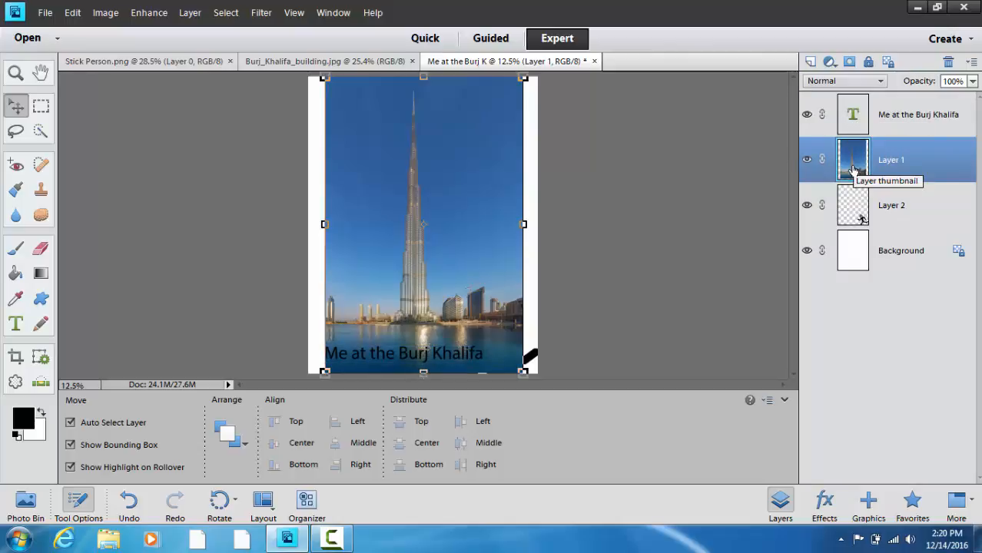
drag(849, 158, 850, 221)
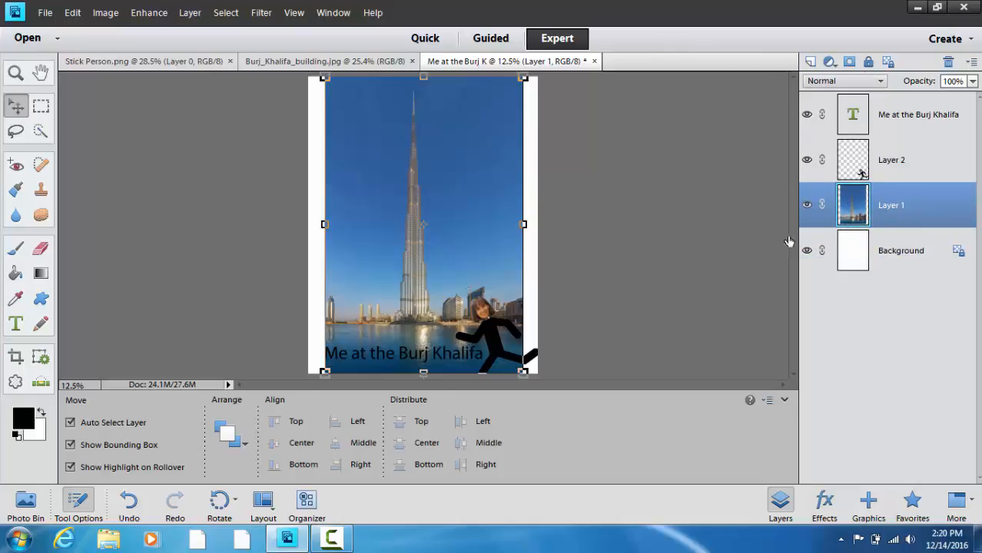
Send the stick person layer to the back, and move it up again between the text and the building photo.
click(488, 329)
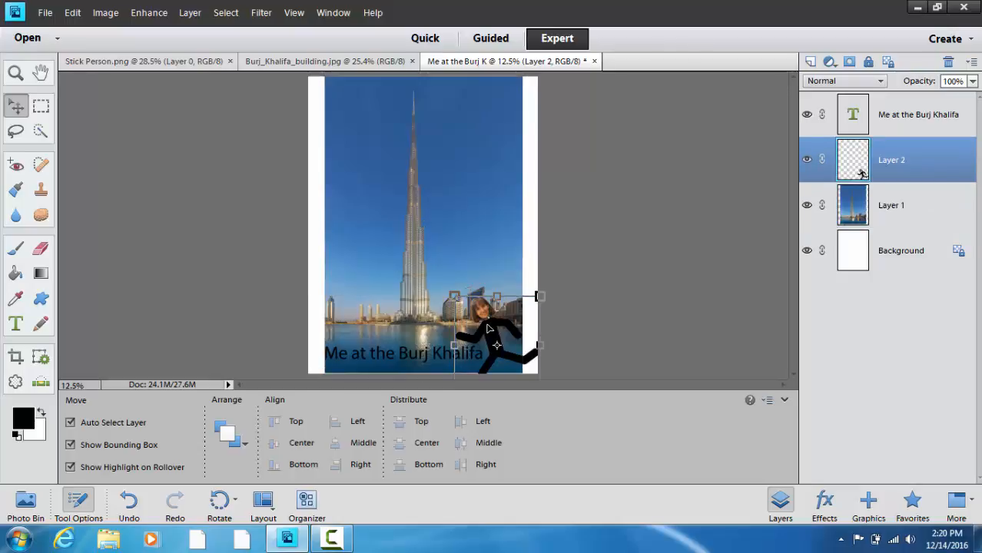
right_click(490, 330)
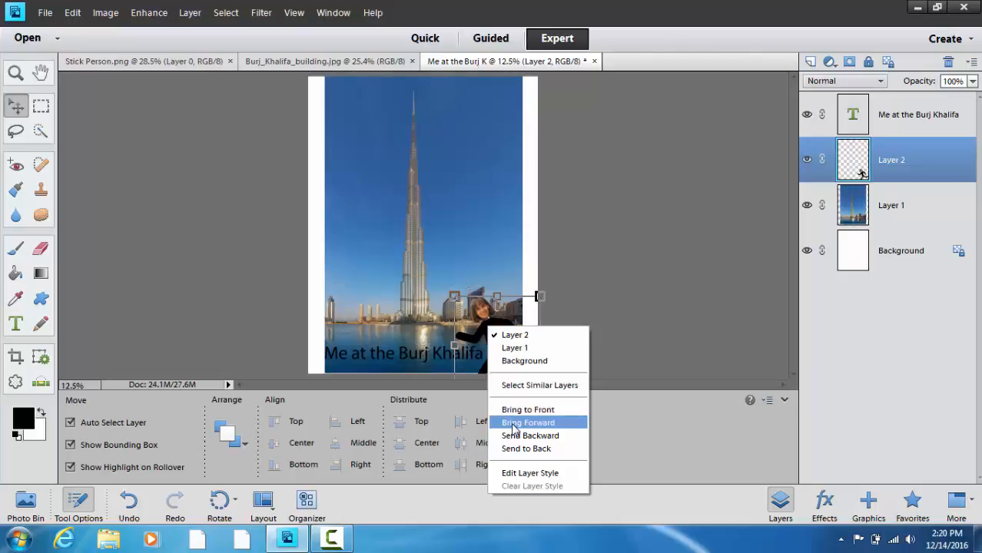
click(519, 451)
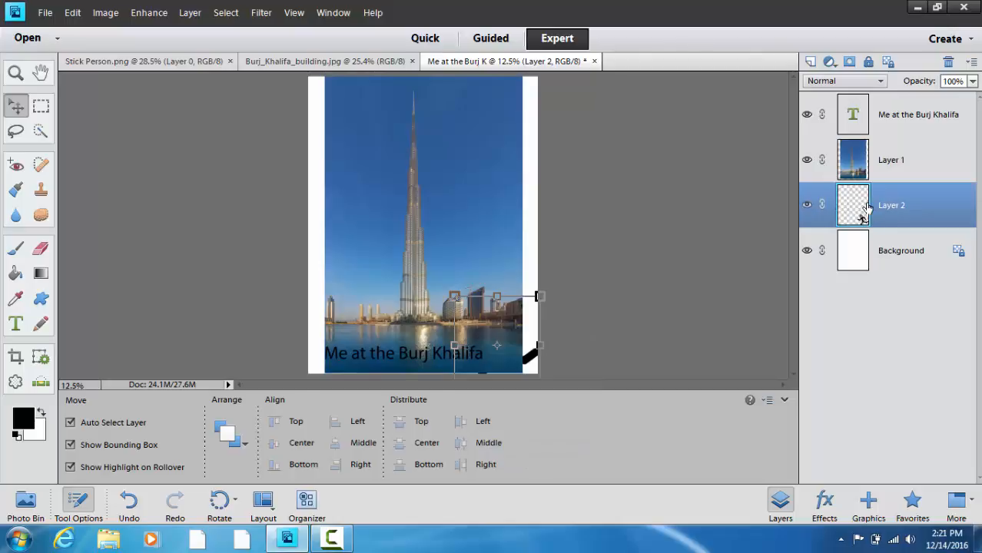
drag(857, 208, 862, 173)
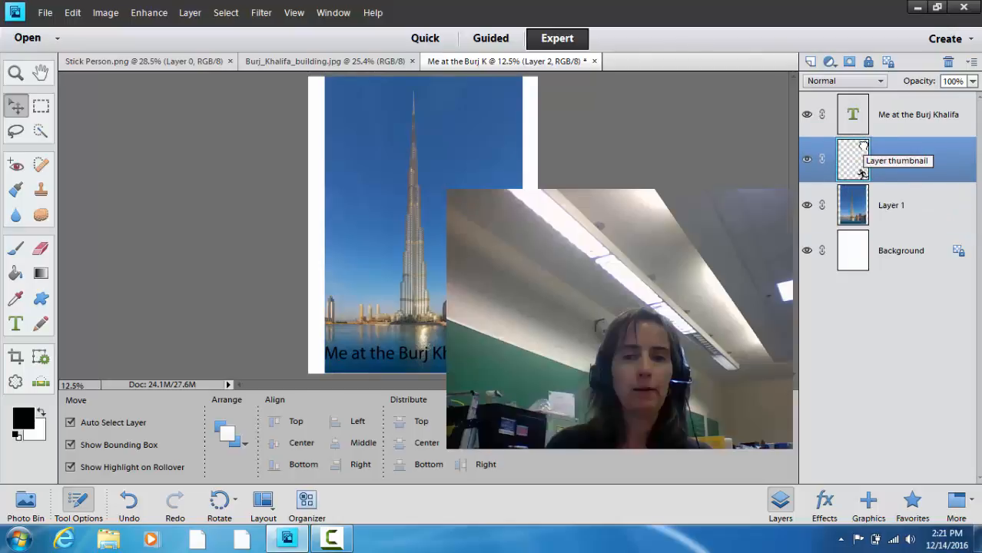